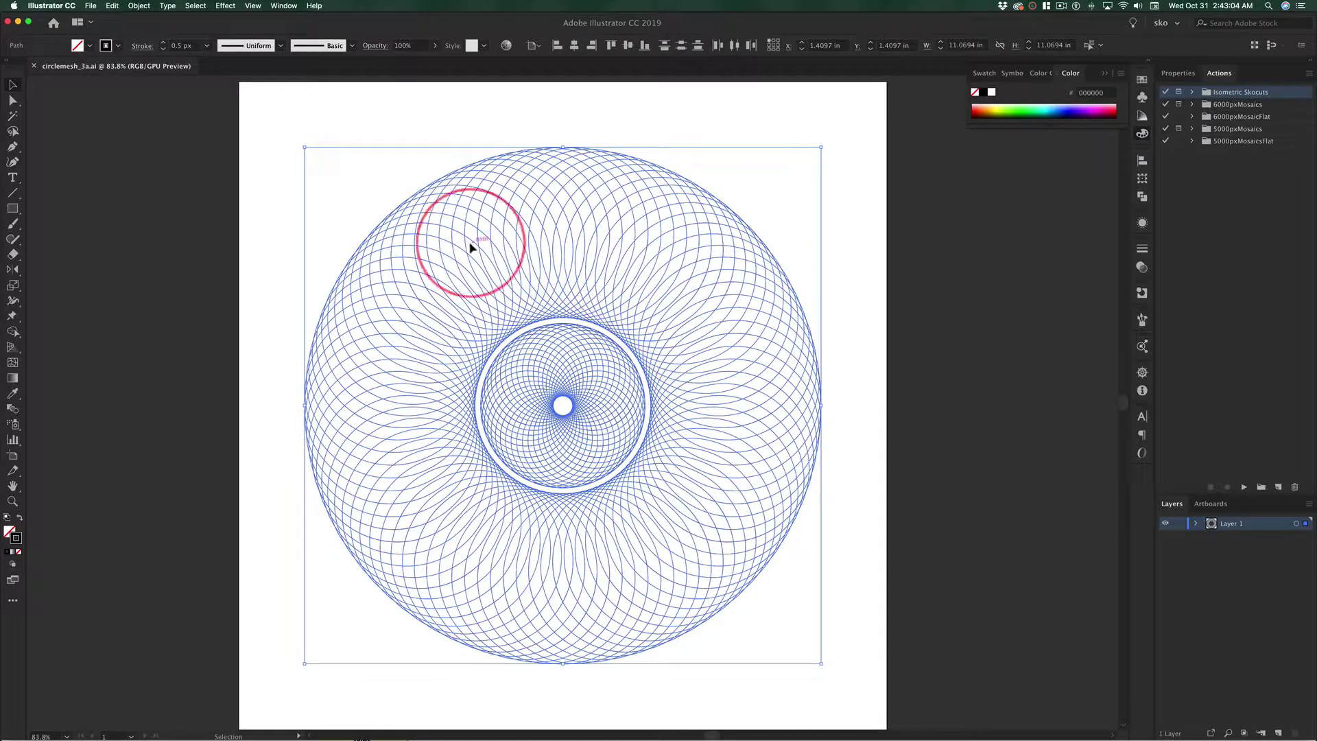
Step: Deselect the circle mesh artwork and switch to Photoshop
left_click(346, 123)
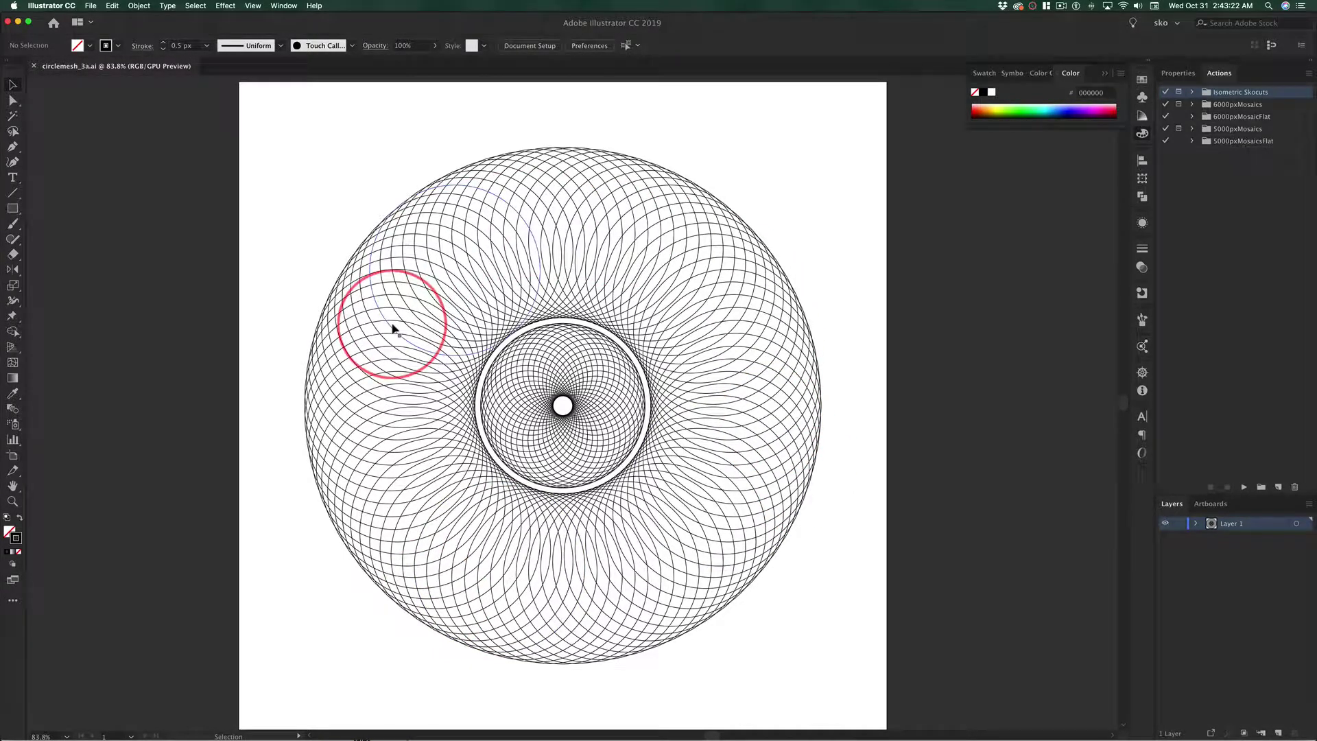
key("super+Tab")
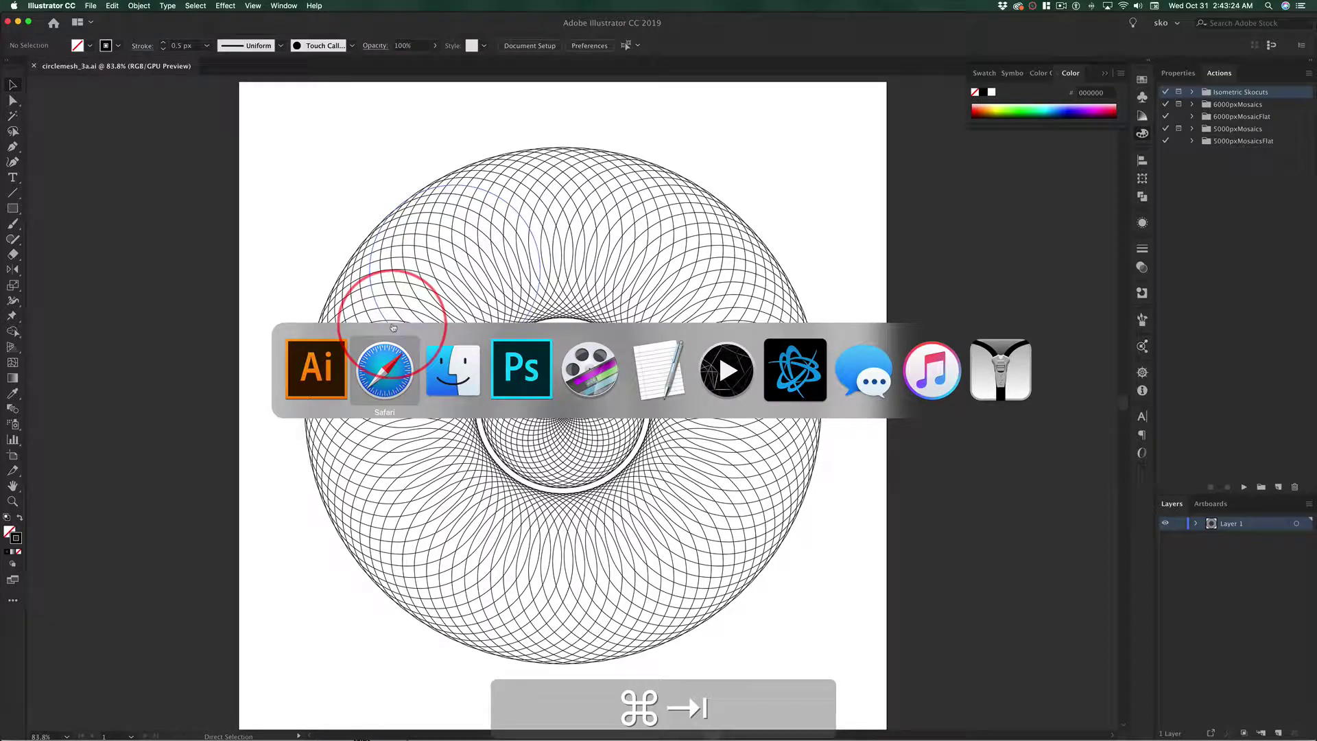
key("super+Tab")
key("super+Tab")
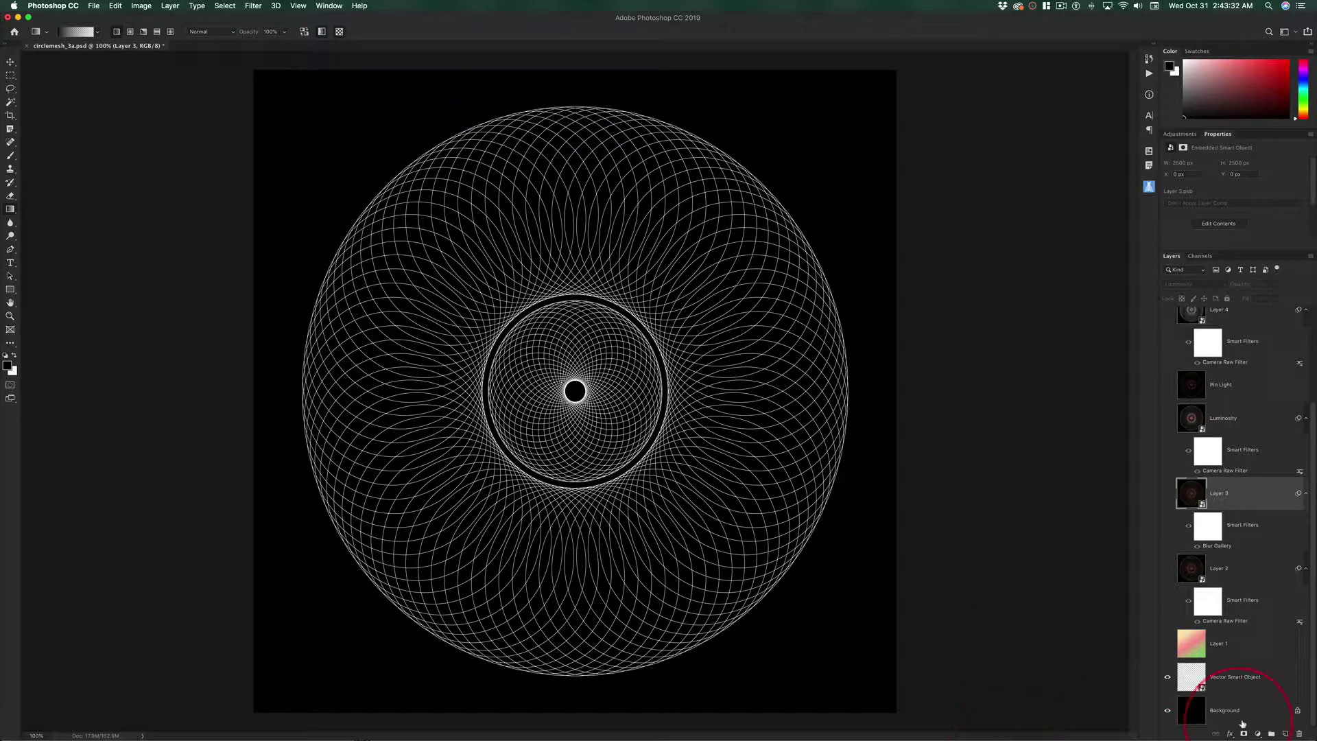
Step: Add a new empty layer directly above the Vector Smart Object layer
left_click(1261, 712)
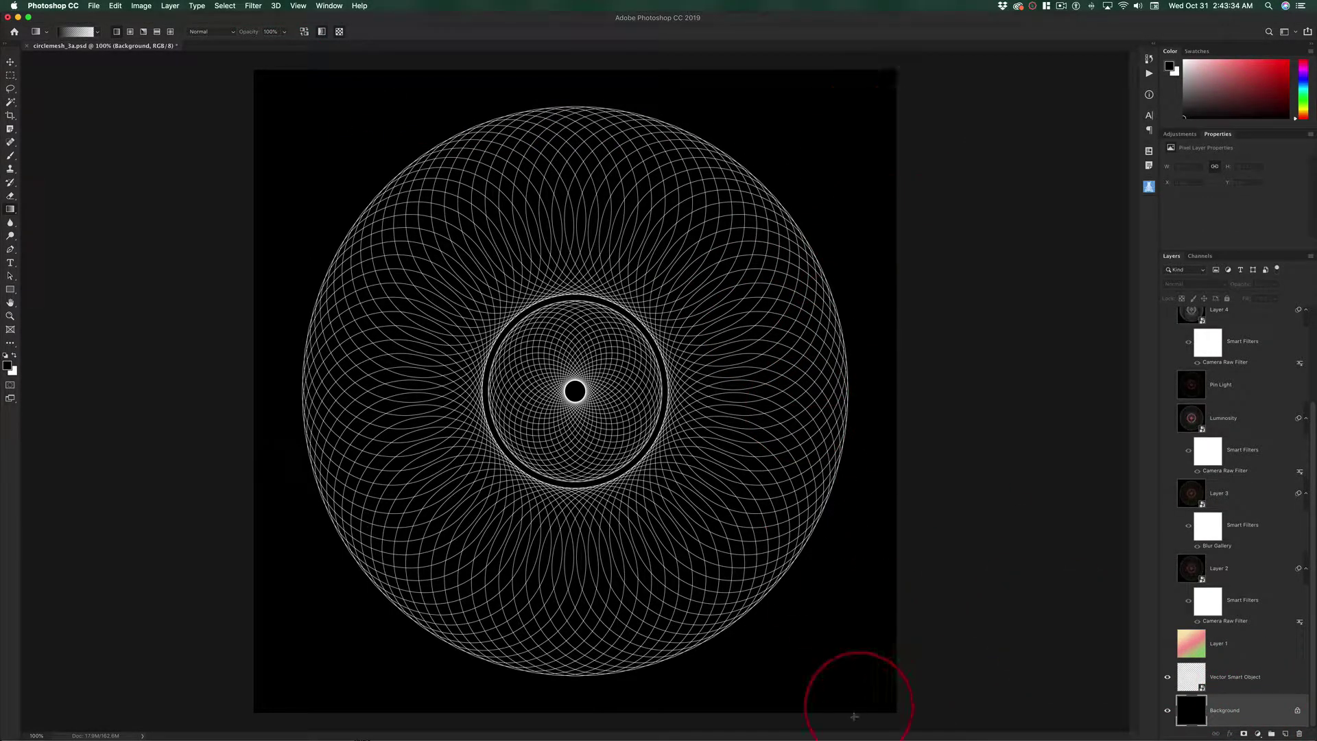
left_click(10, 62)
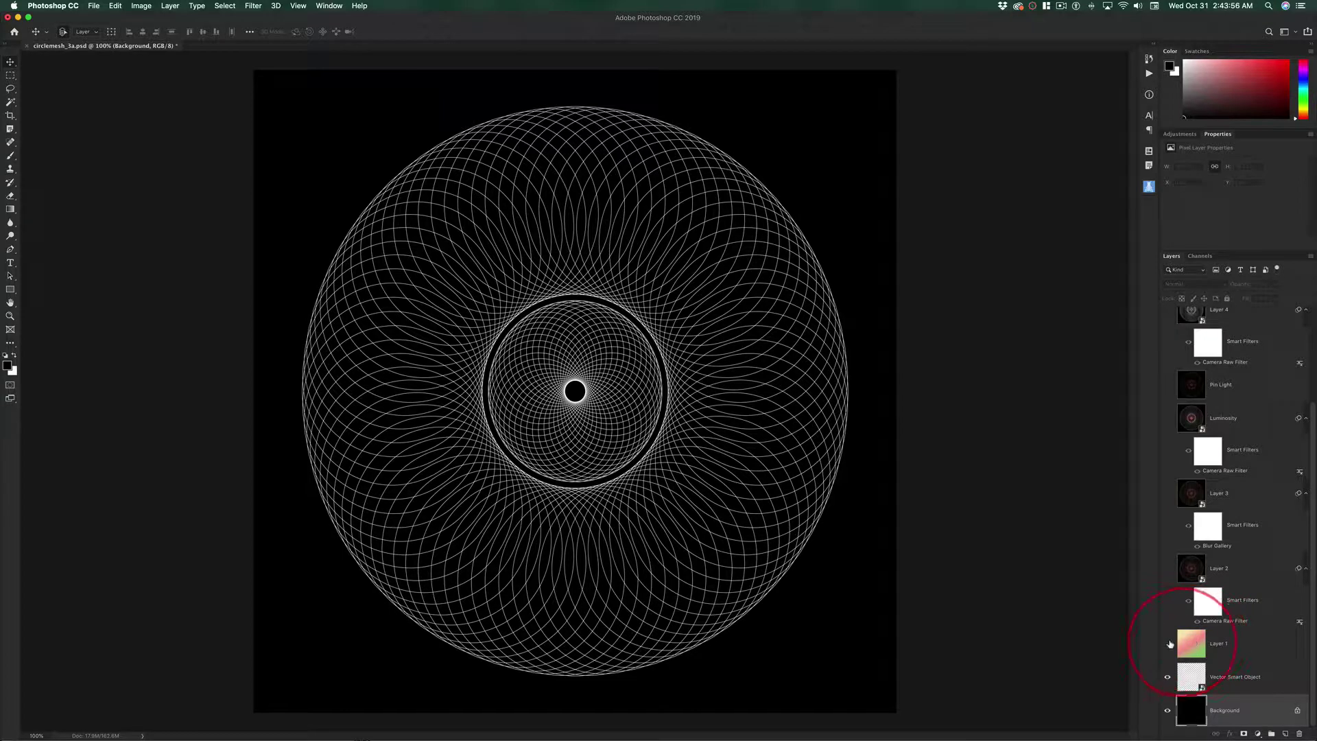
left_click(1236, 678)
key("alt+shift+super+n")
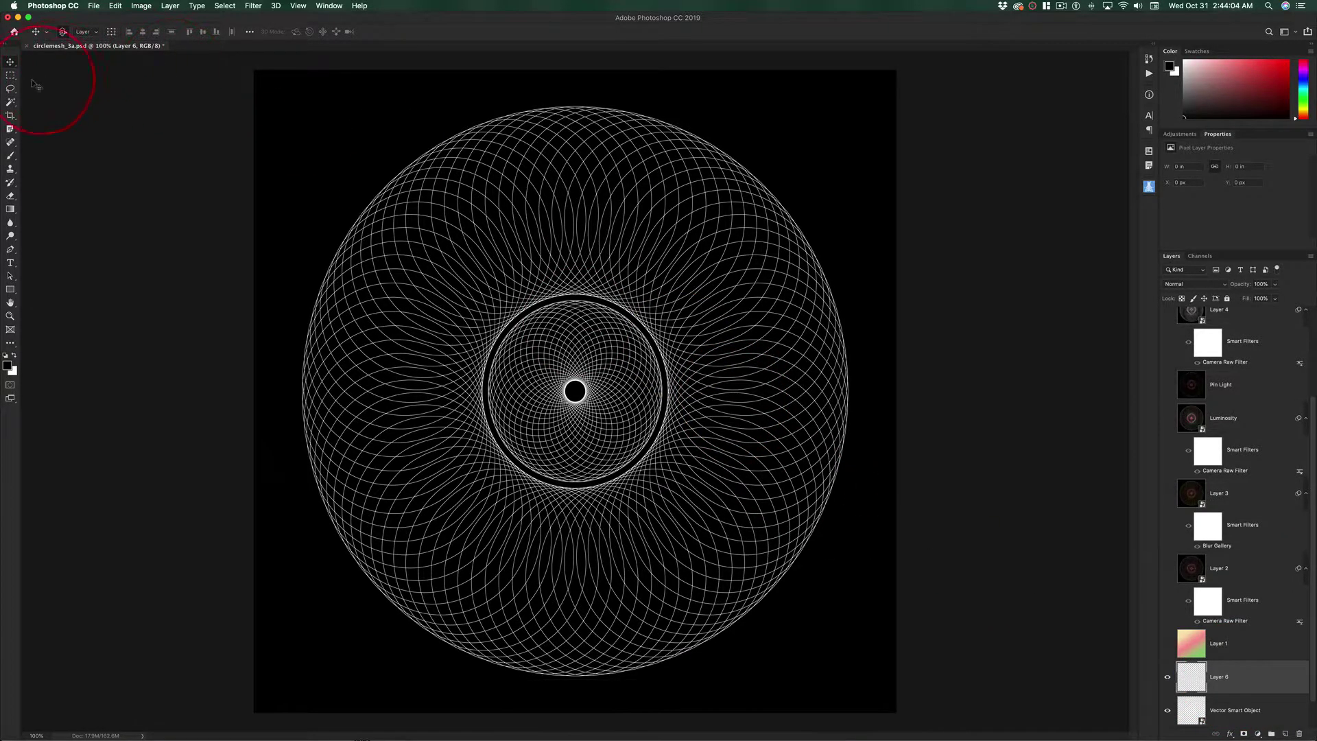
Step: Append the Pastels gradient presets and choose the green, purple and blue pastel gradient for the Gradient tool
left_click(10, 210)
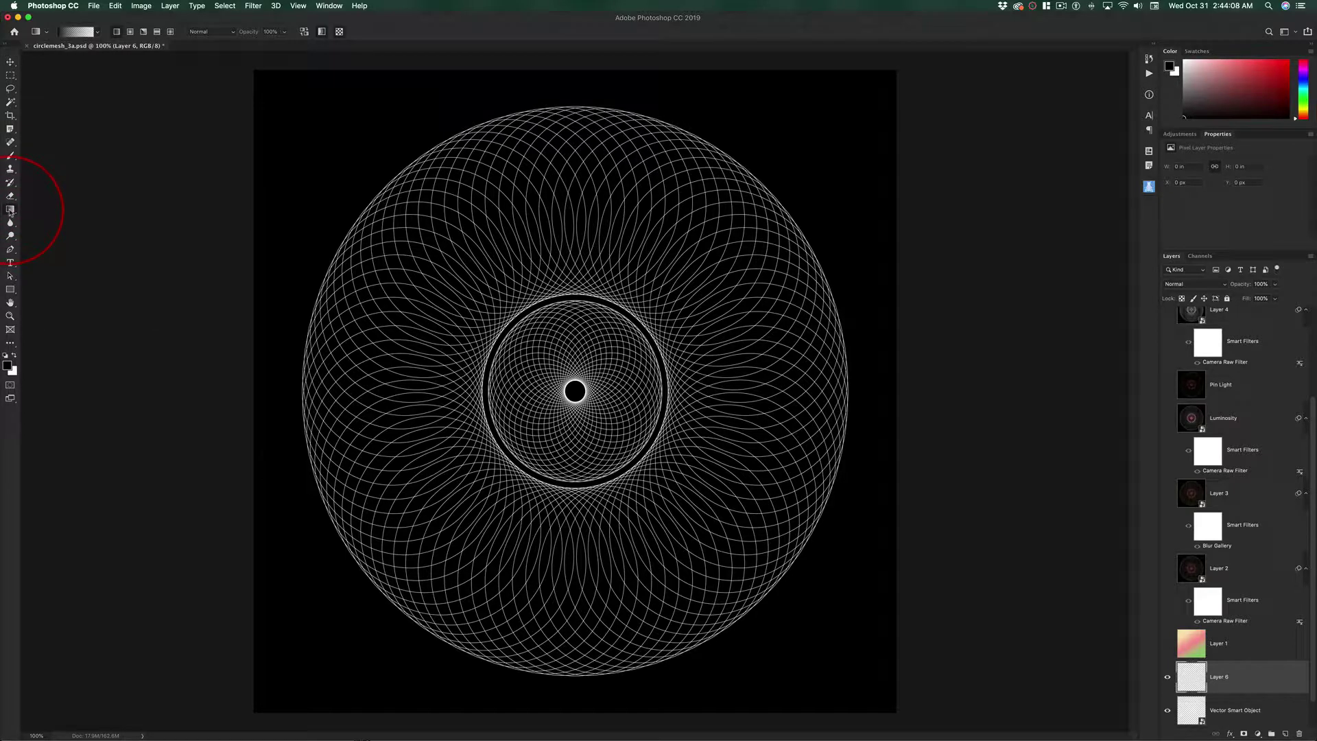
left_click(100, 32)
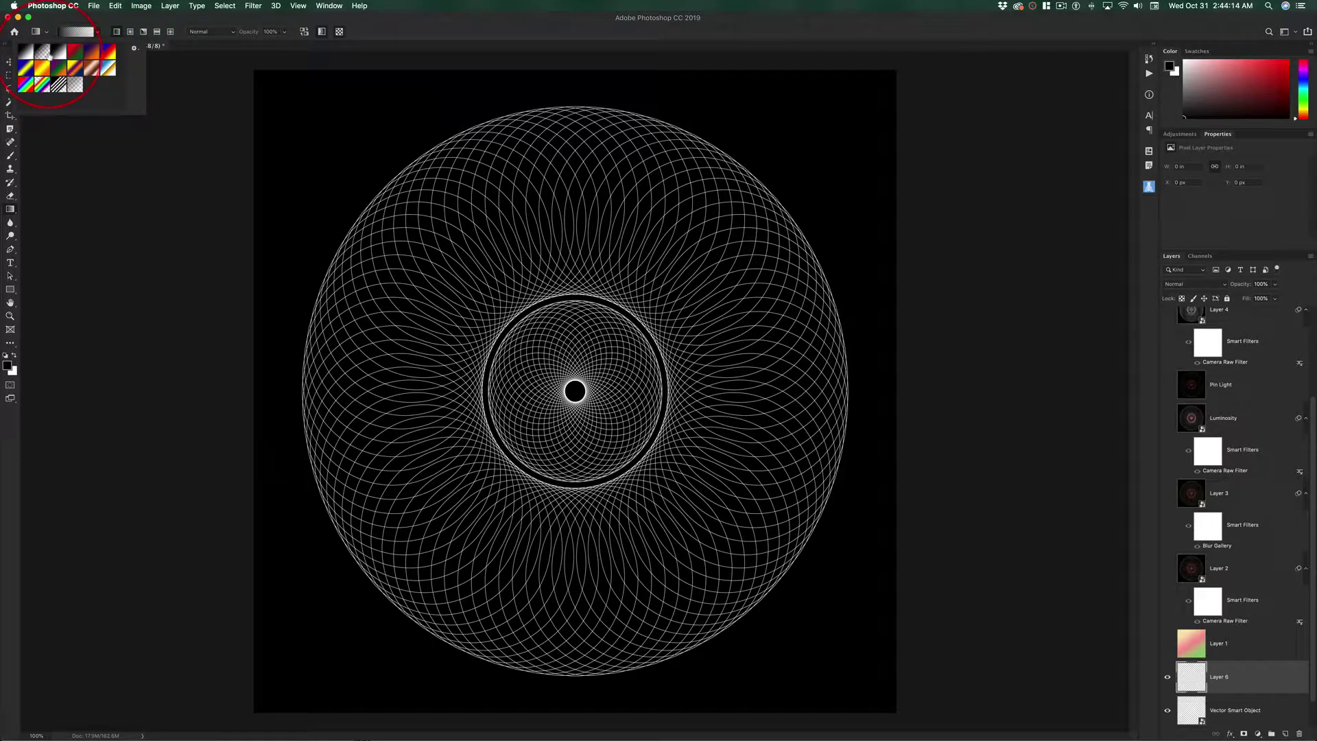
left_click(136, 50)
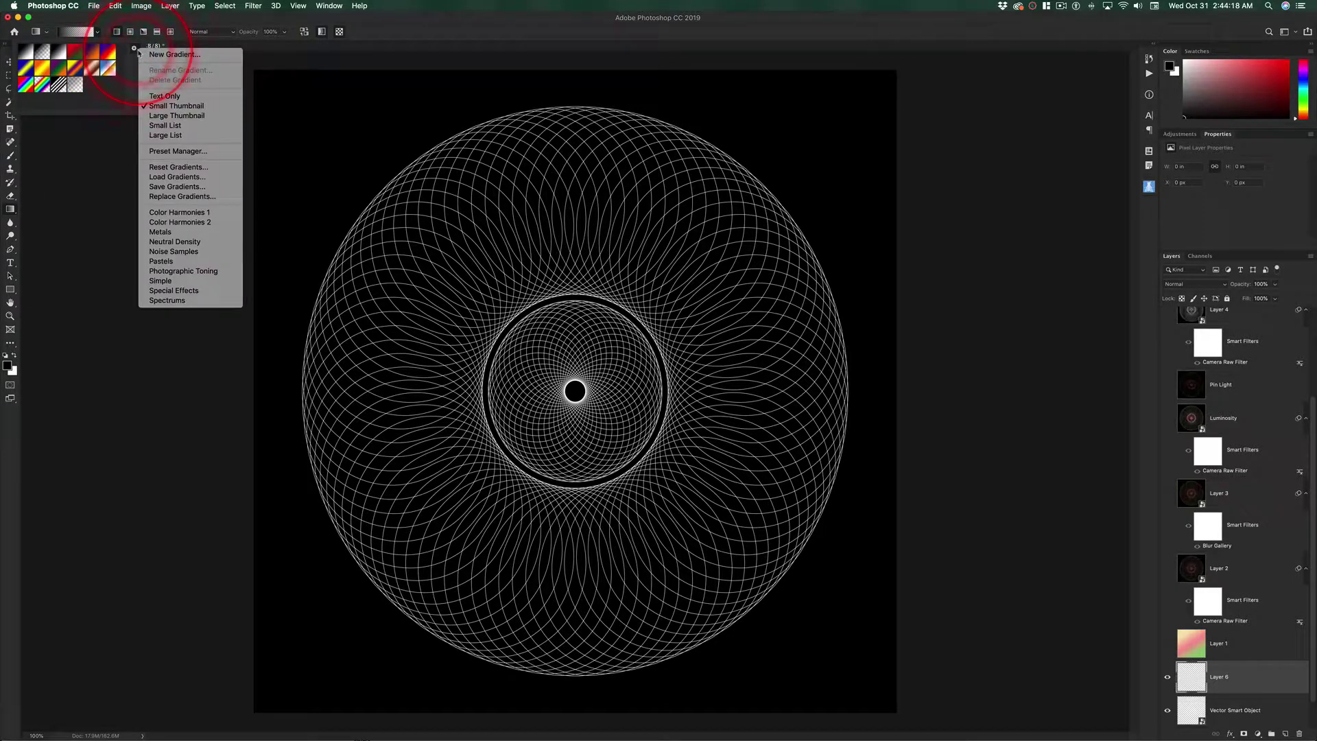
left_click(175, 261)
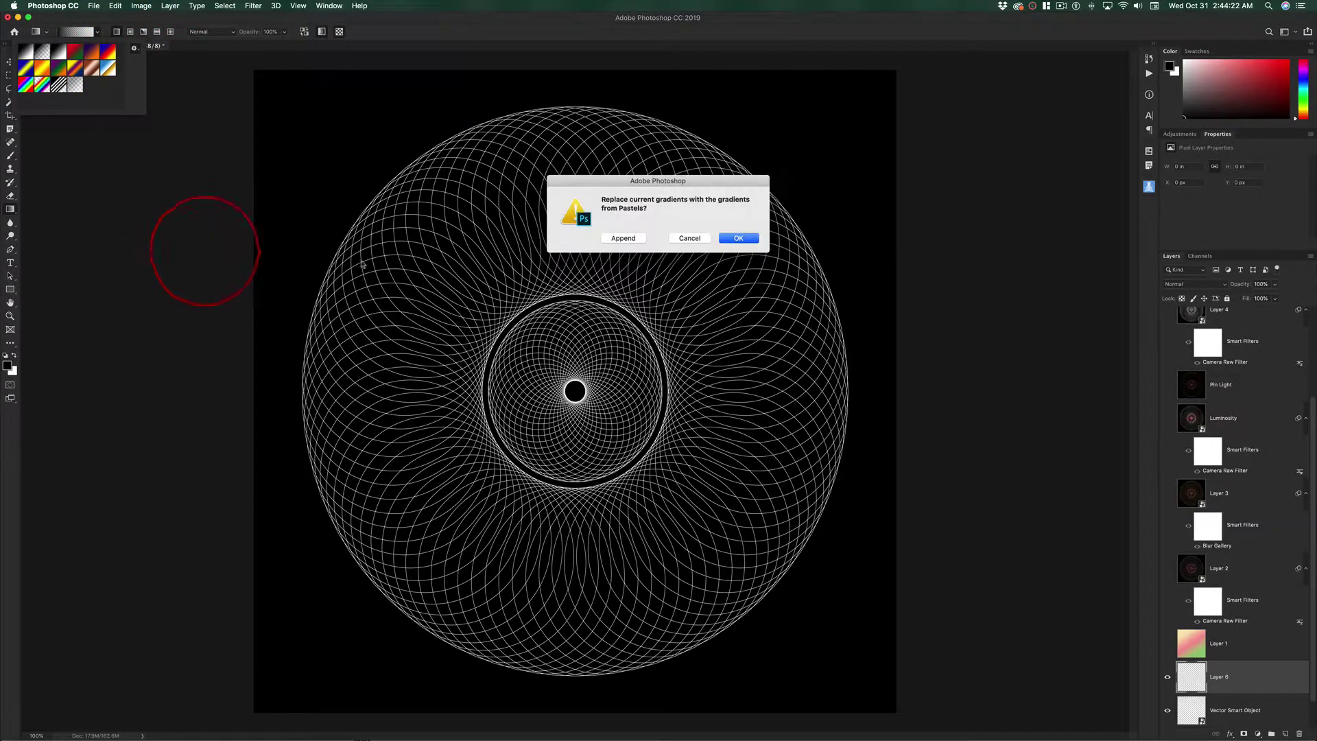
left_click(622, 238)
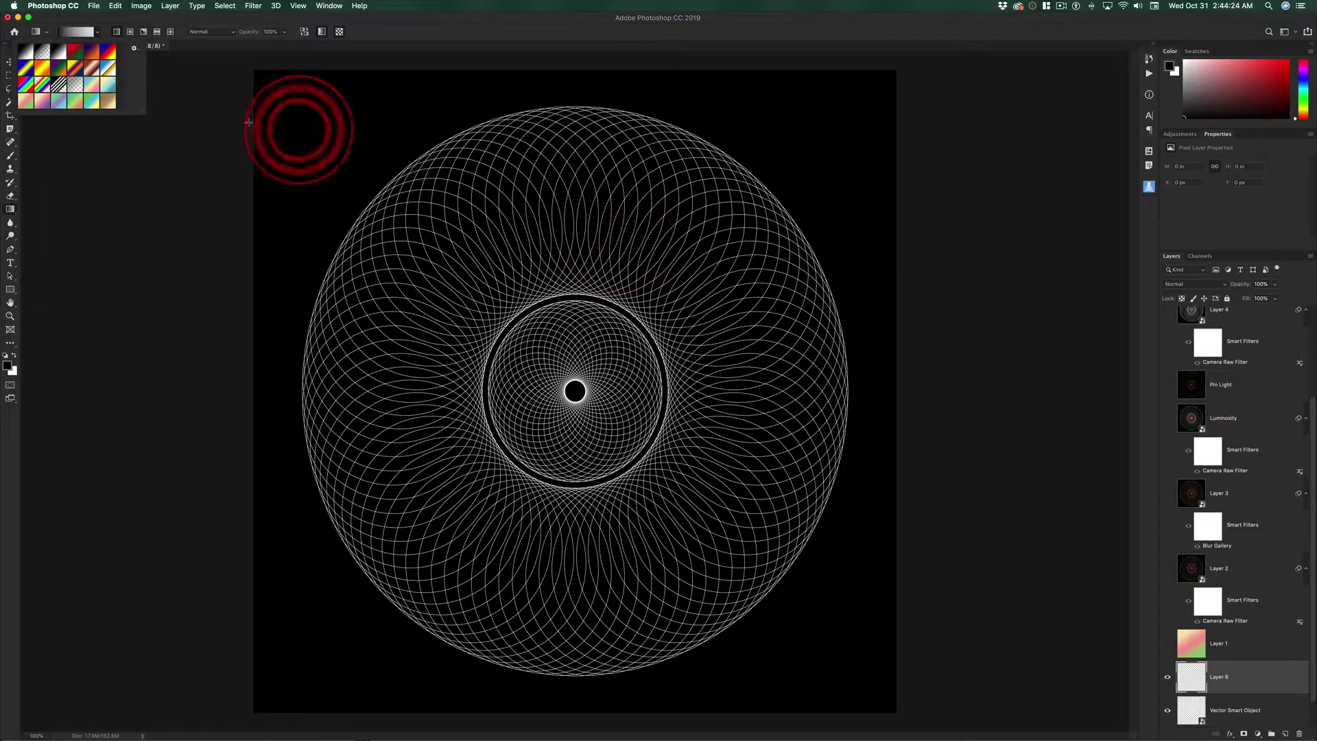
left_click(74, 85)
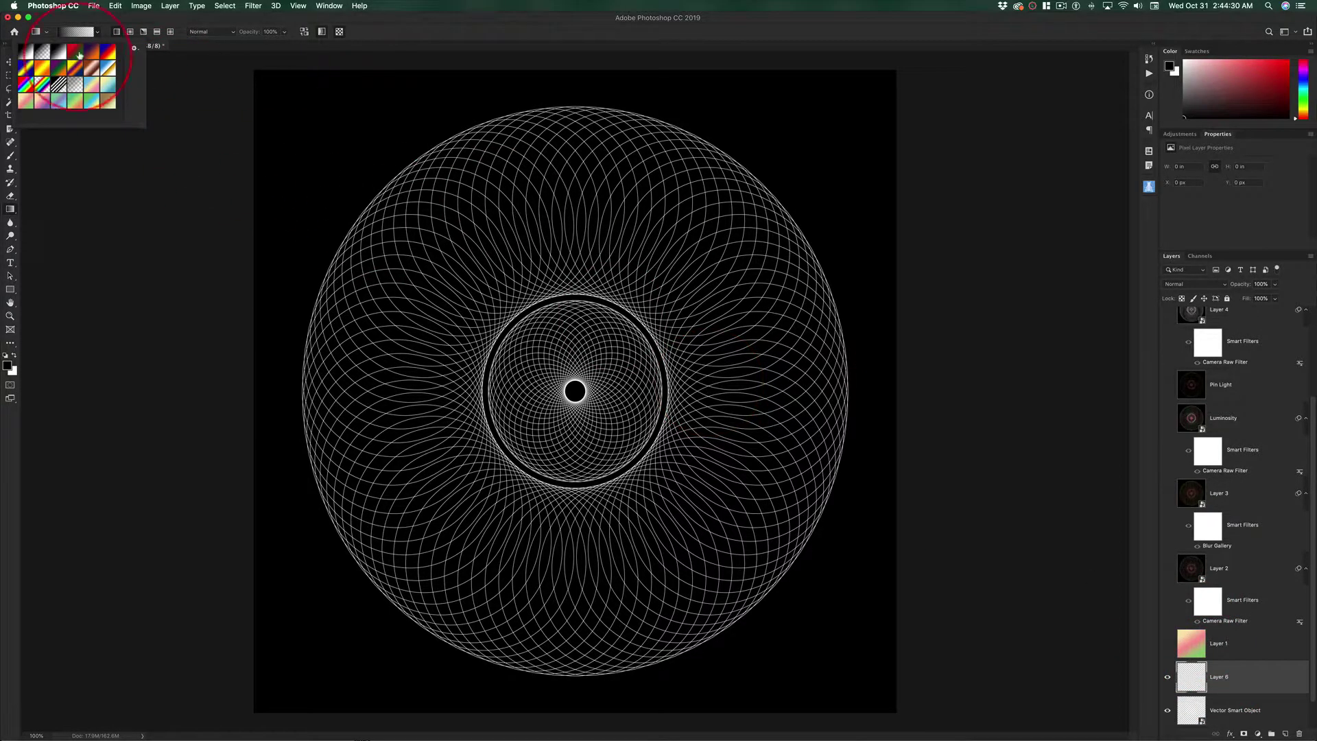
left_click(65, 105)
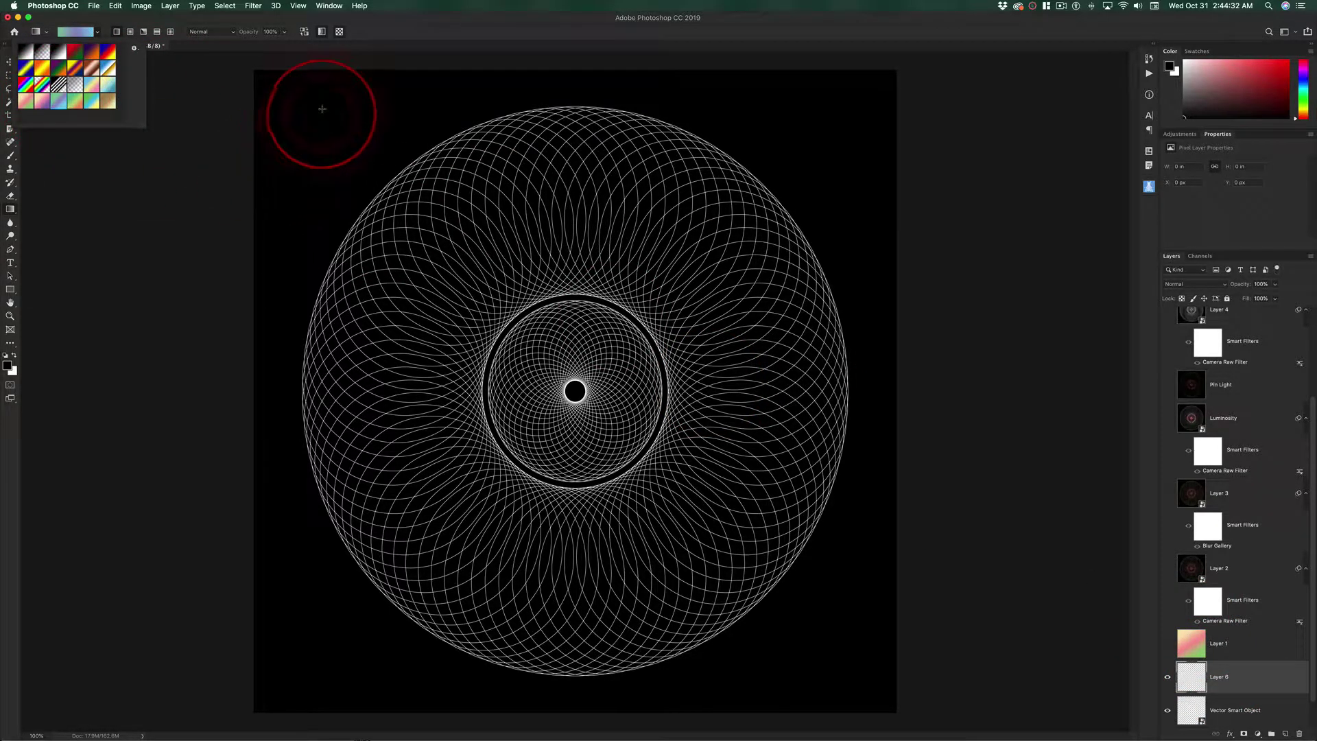
Step: Try the pastel gradient as linear and radial fills on the new layer, and delete that layer
left_click_drag(323, 122, 792, 547)
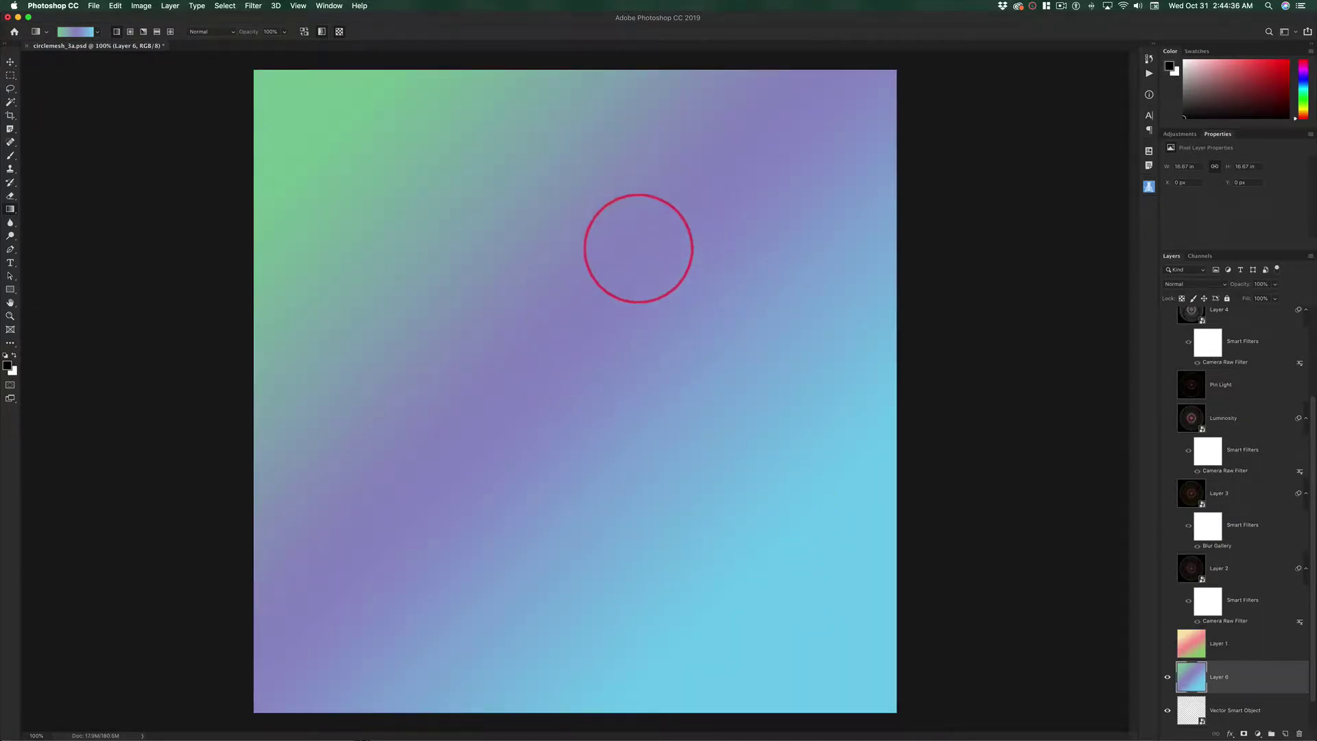
left_click_drag(639, 248, 611, 439)
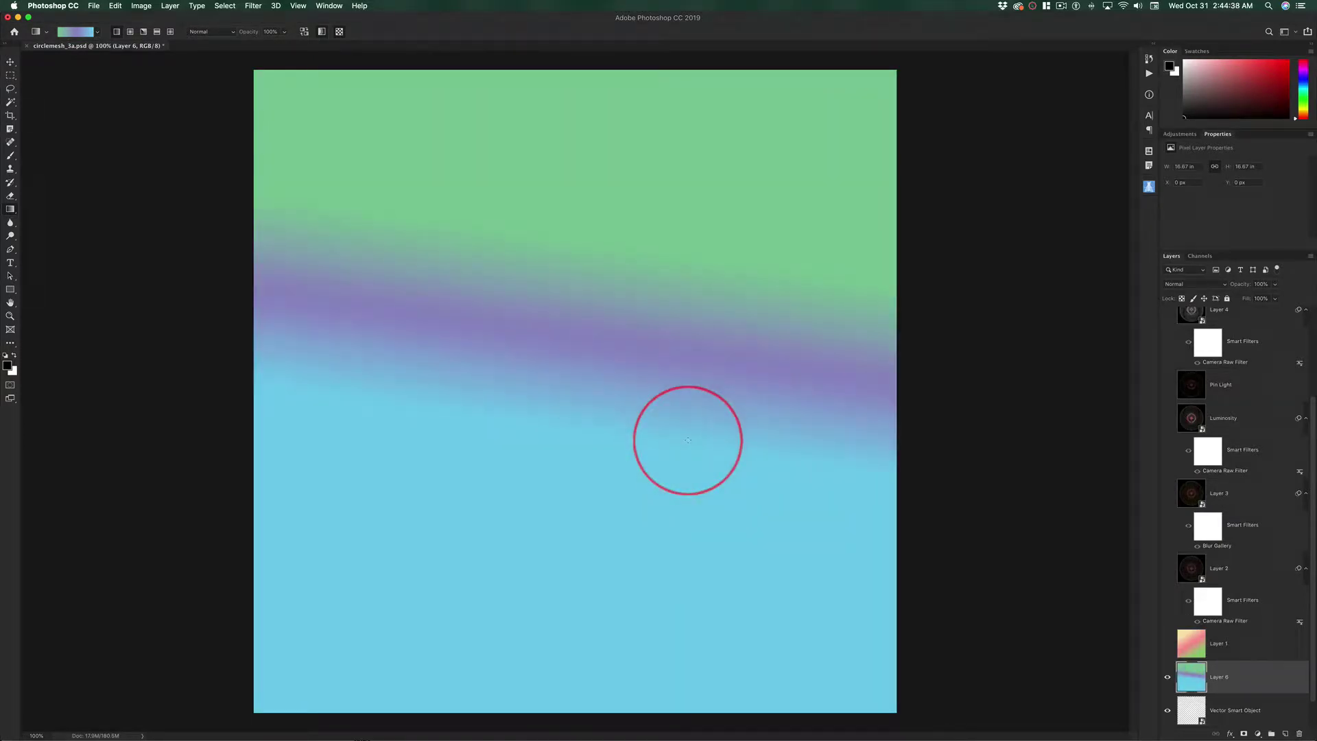
left_click(130, 31)
left_click_drag(459, 304, 821, 394)
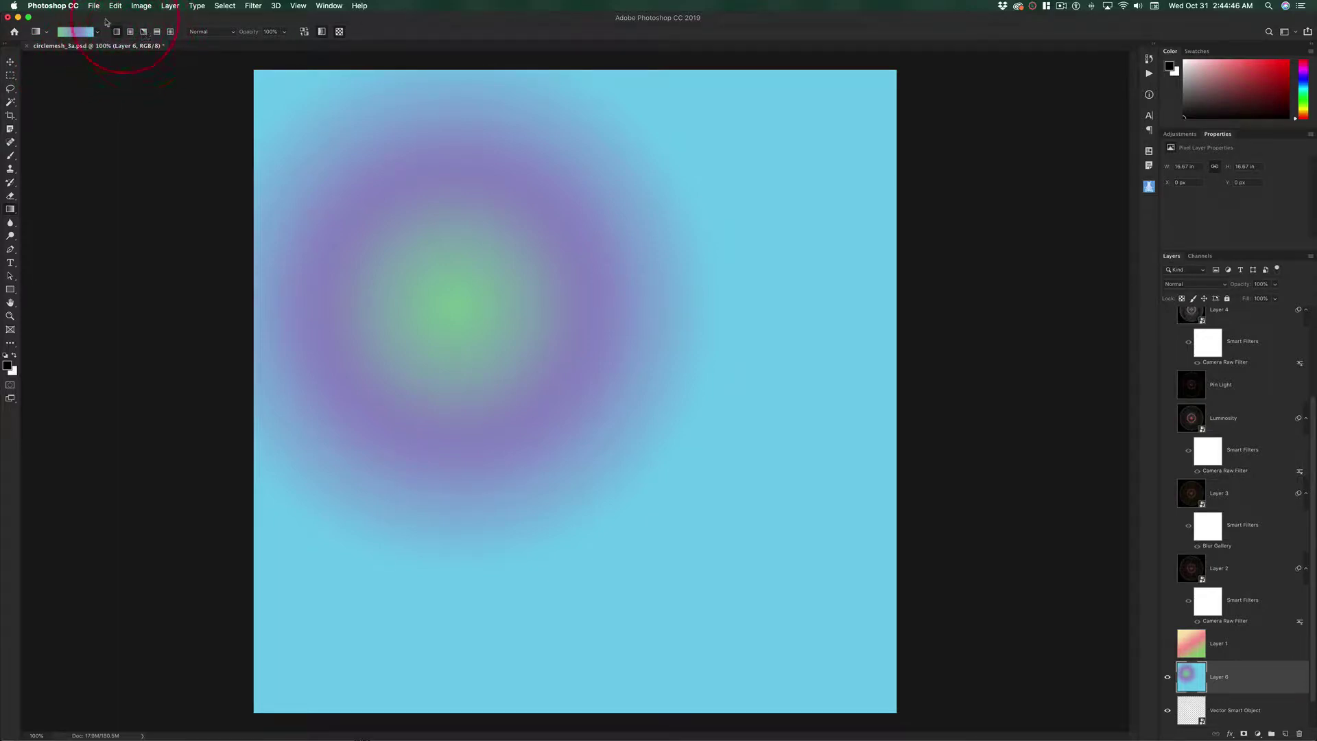
left_click_drag(317, 118, 735, 603)
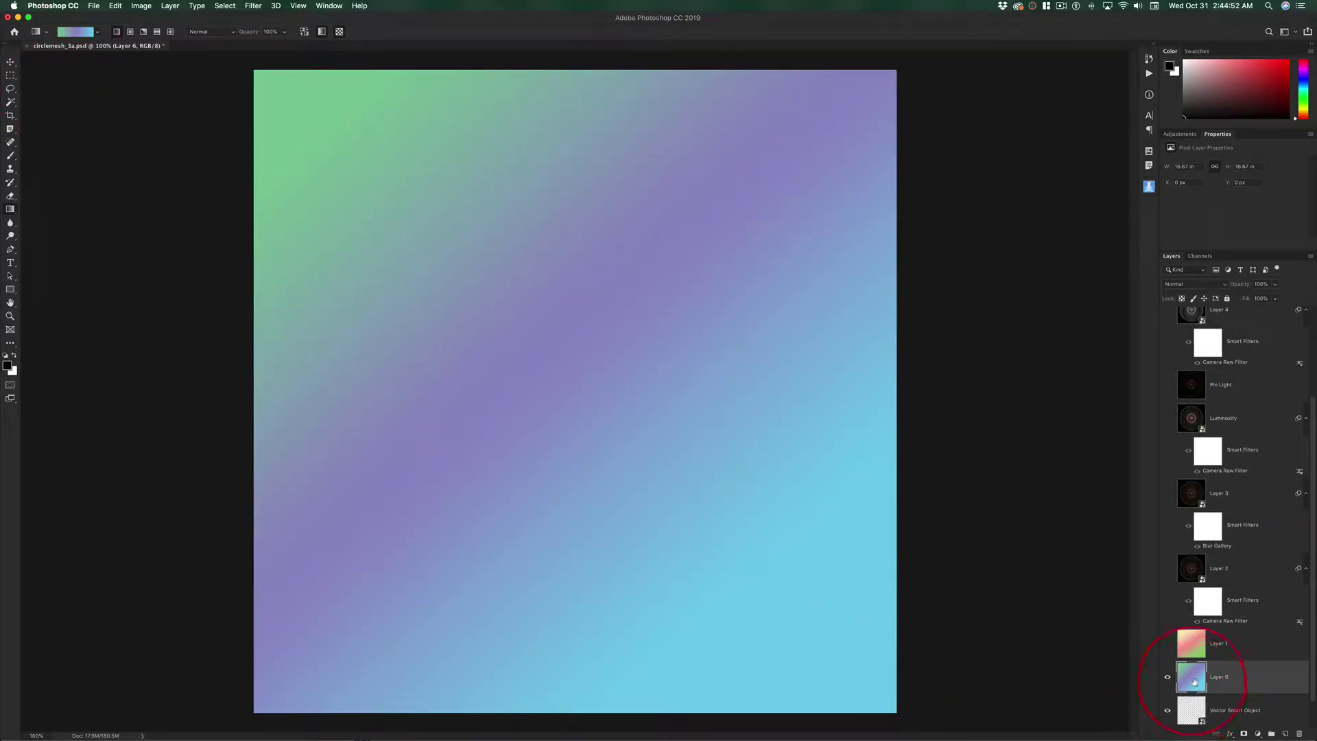
key("BackSpace")
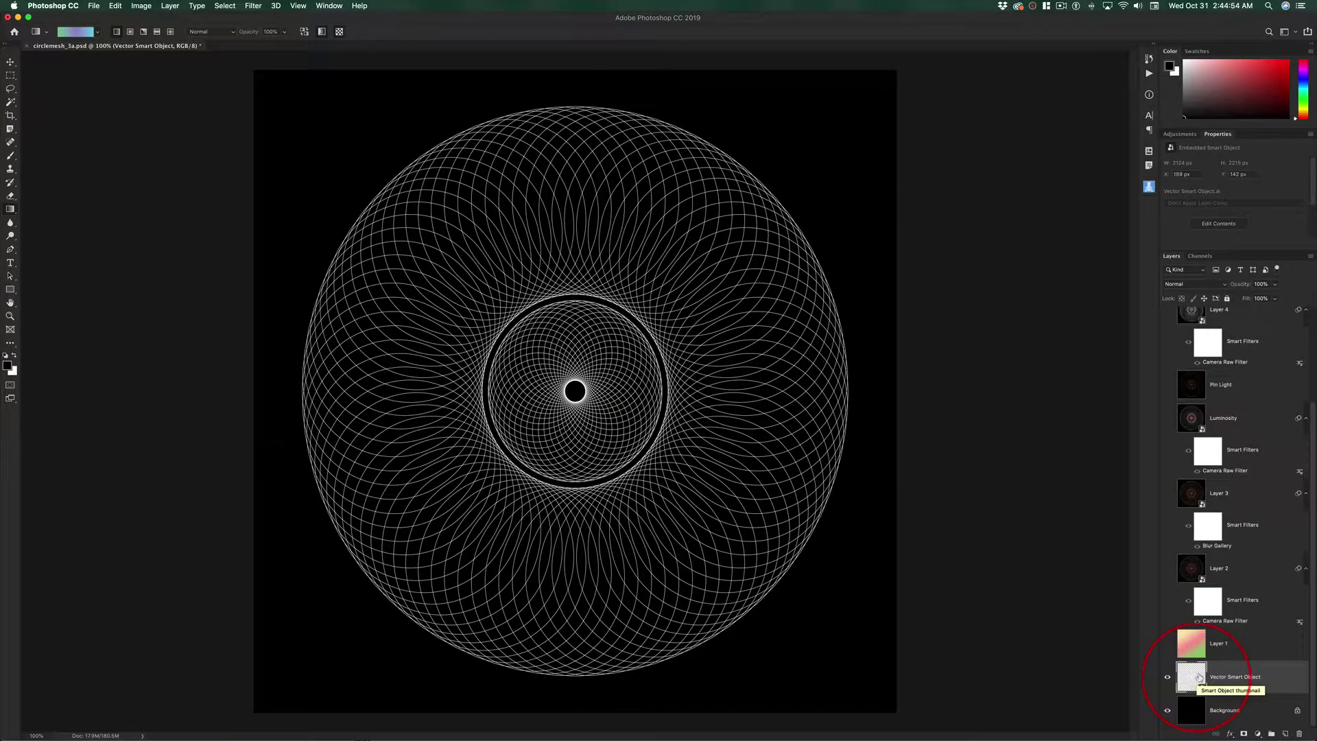
Step: Show the Layer 1 color gradient over the line art and select that layer
left_click(1168, 644)
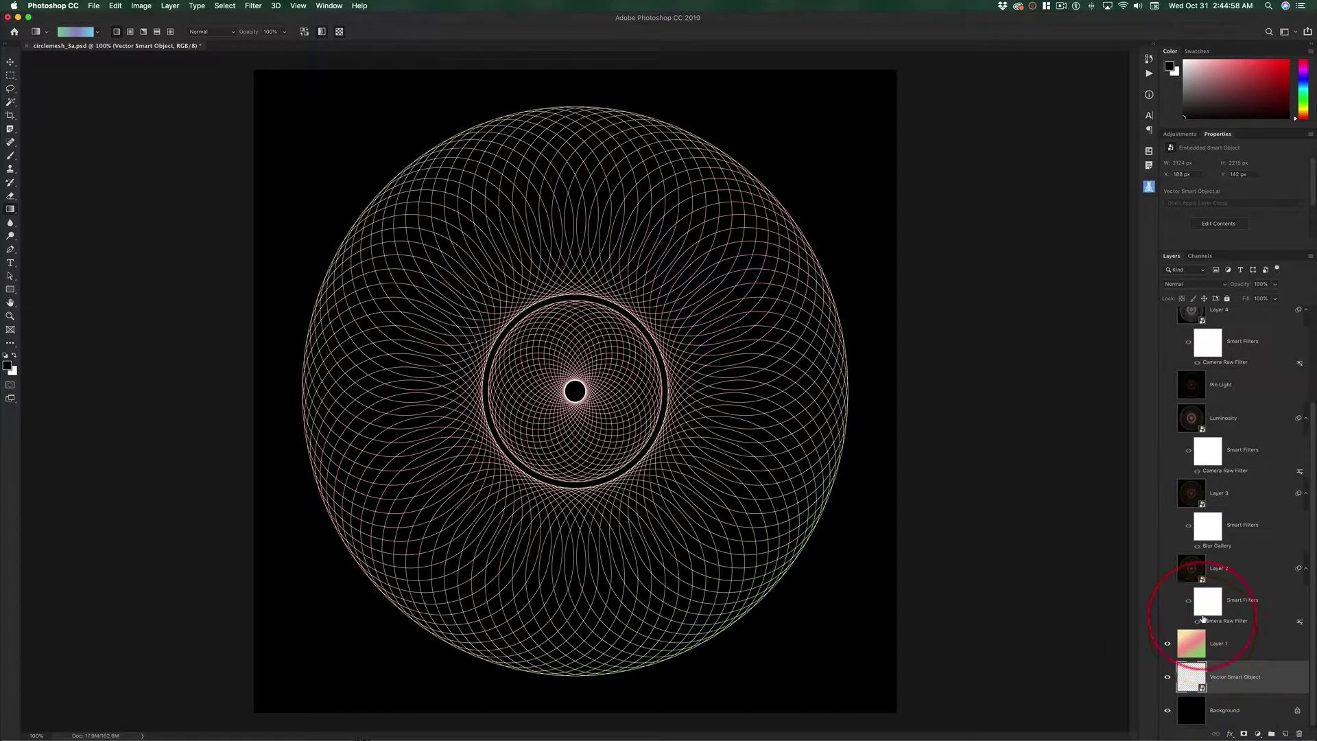
left_click(1227, 644)
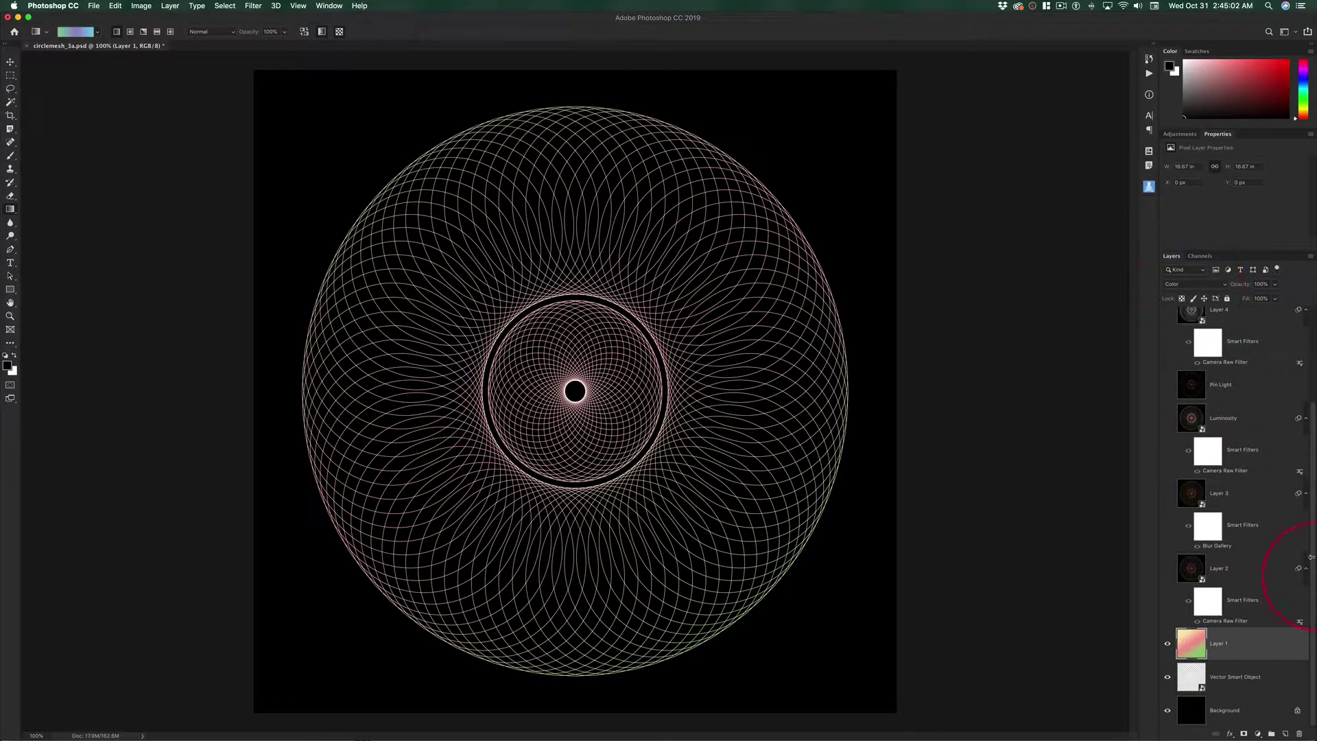
left_click_drag(1263, 642, 1215, 699)
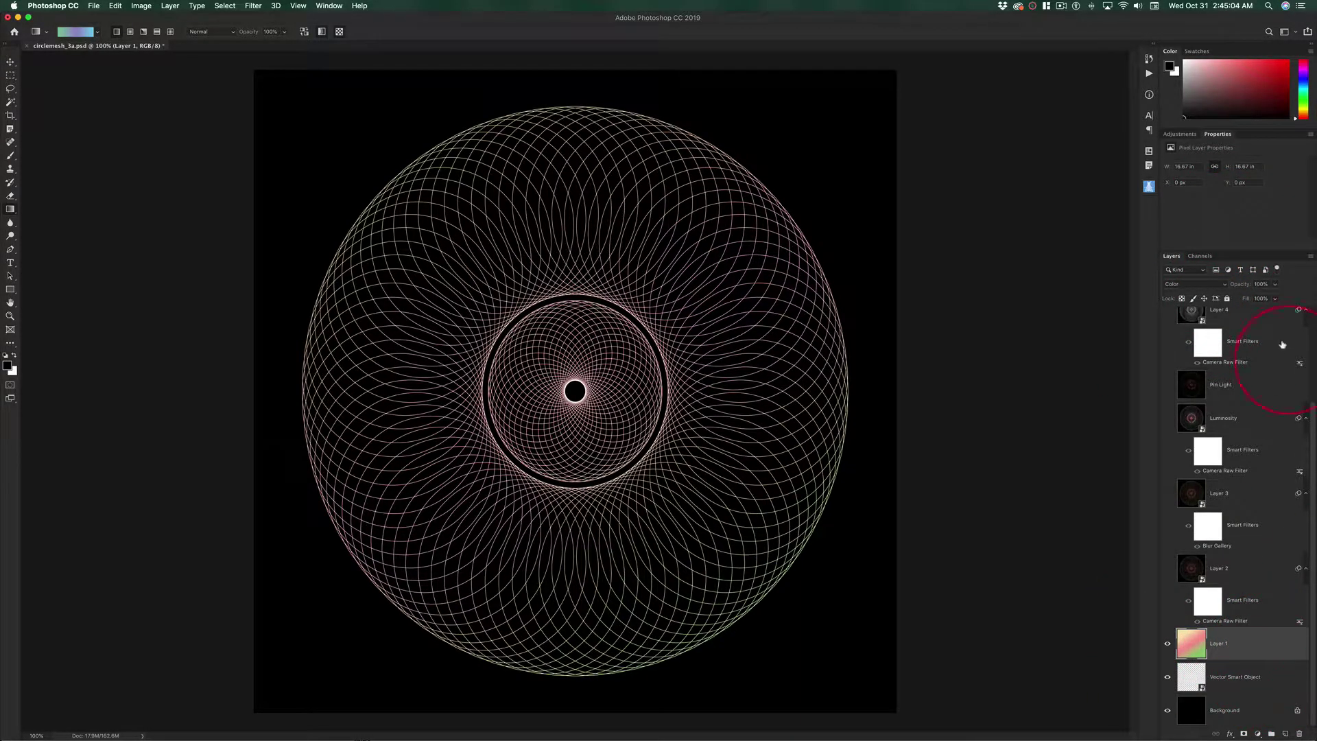
Step: Toggle Layer 2 with its Camera Raw Filter to compare the effect, leaving it shown, and activate the Move tool
left_click(1167, 569)
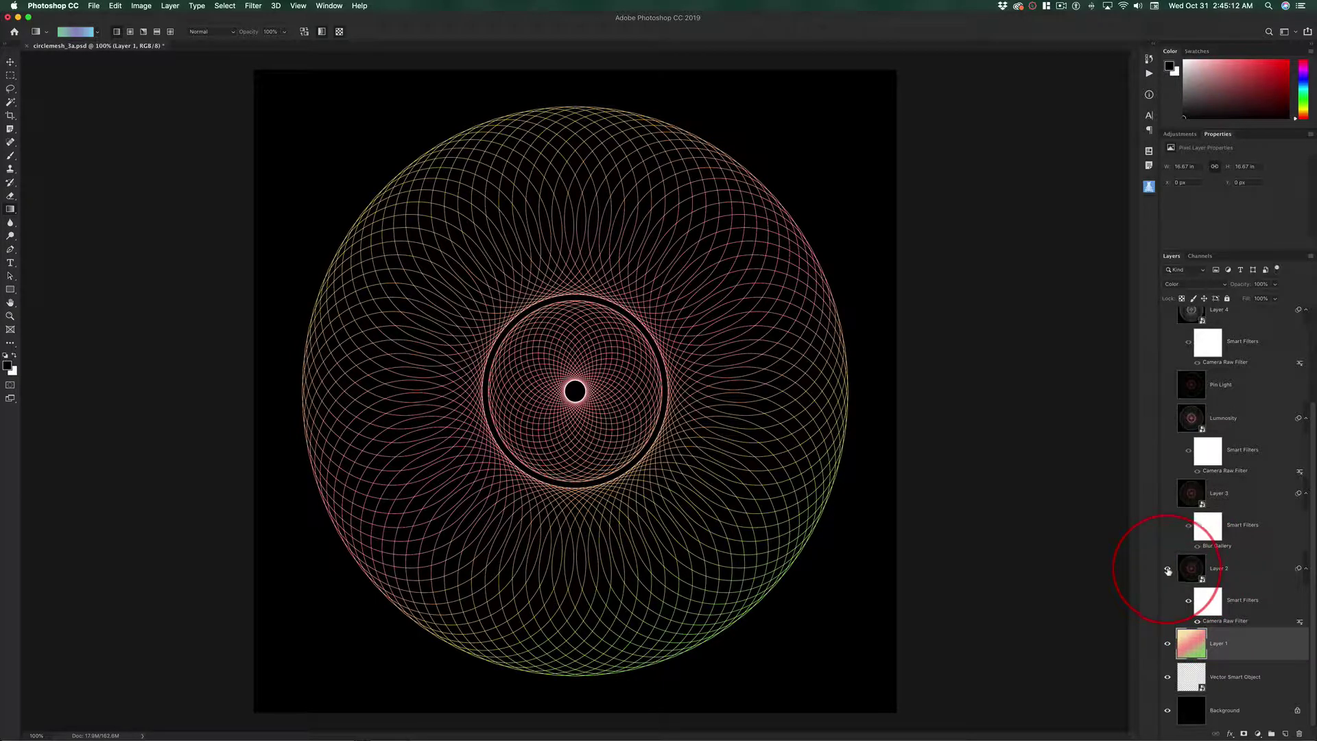
left_click(1168, 570)
left_click(1167, 569)
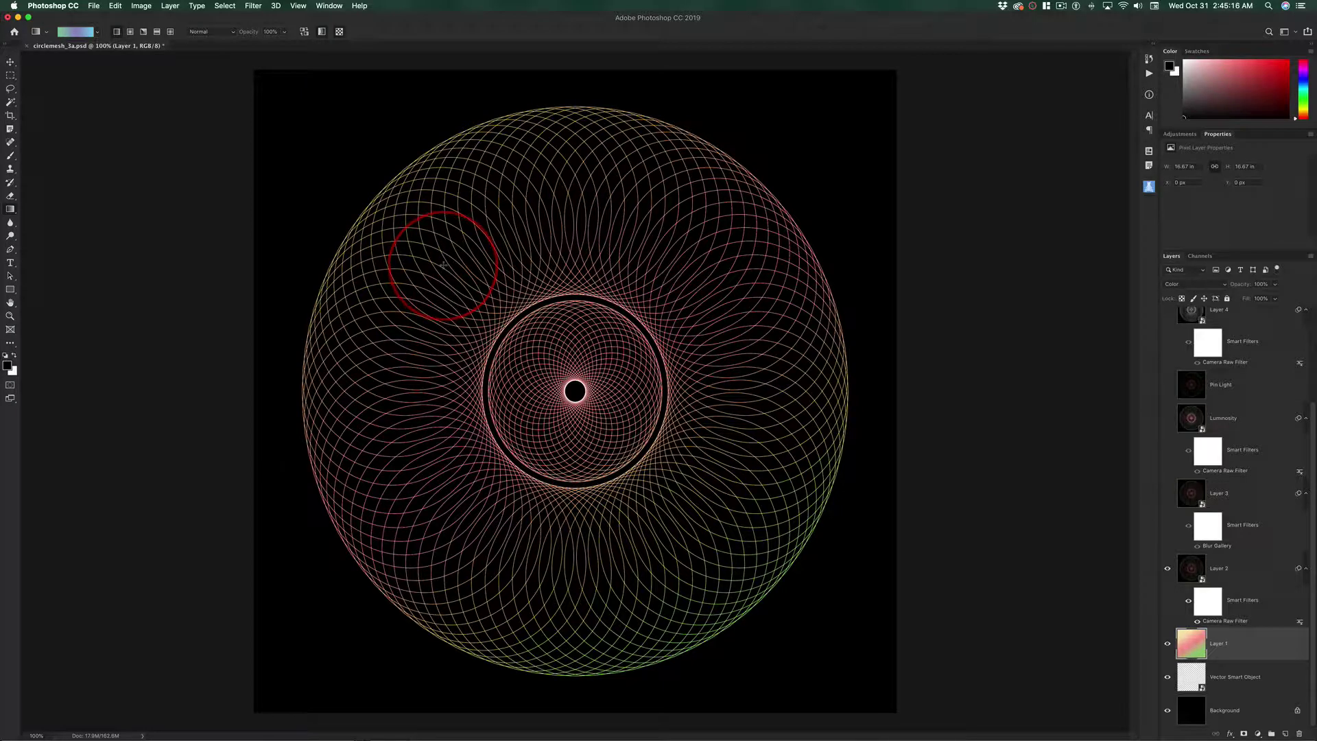
key("v")
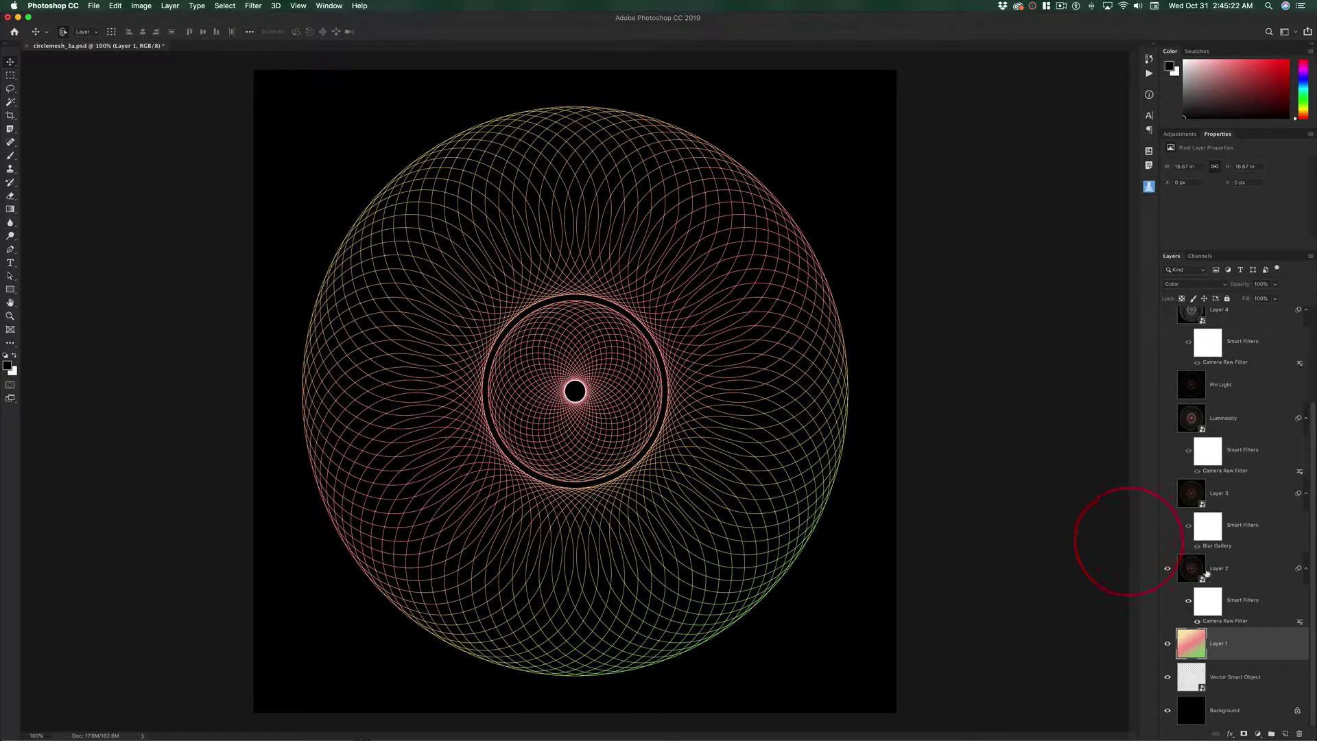
Step: Show the blurred Layer 3 above Layer 2 and select it to check its blend mode
left_click(1168, 494)
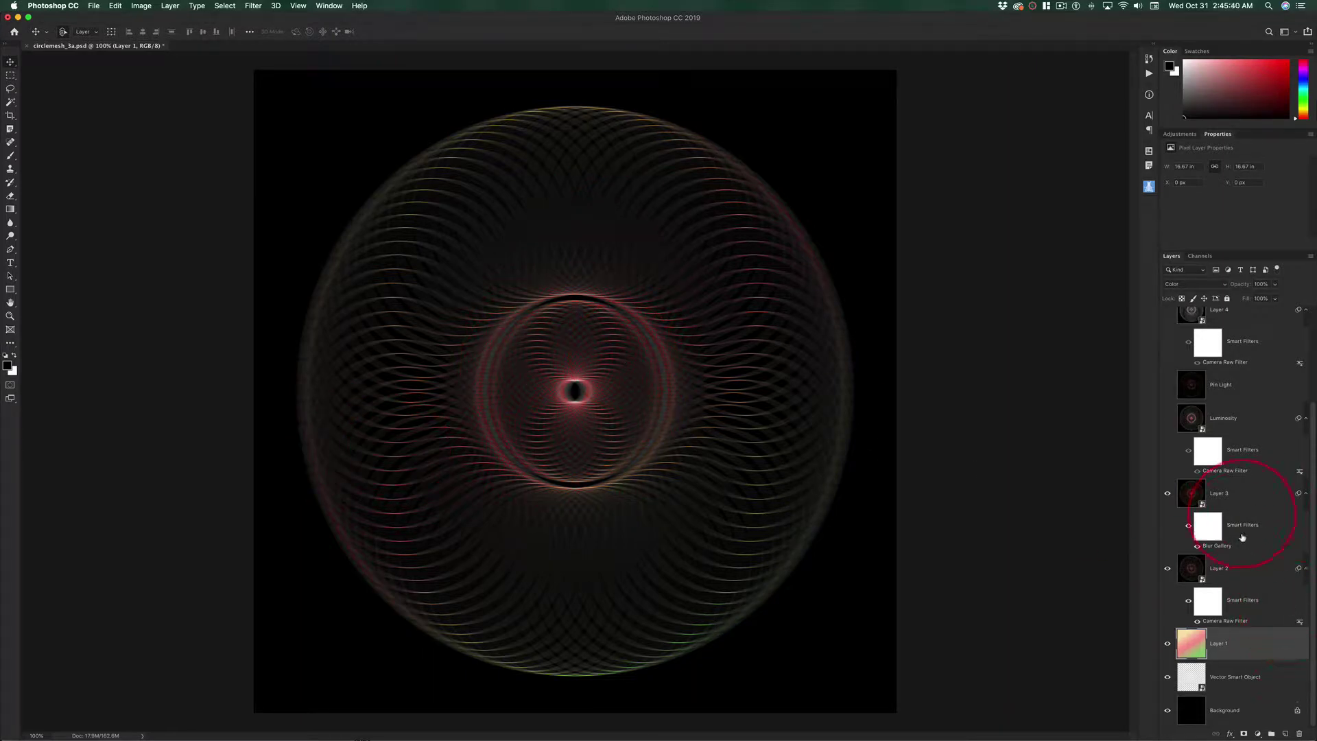
left_click(1247, 573)
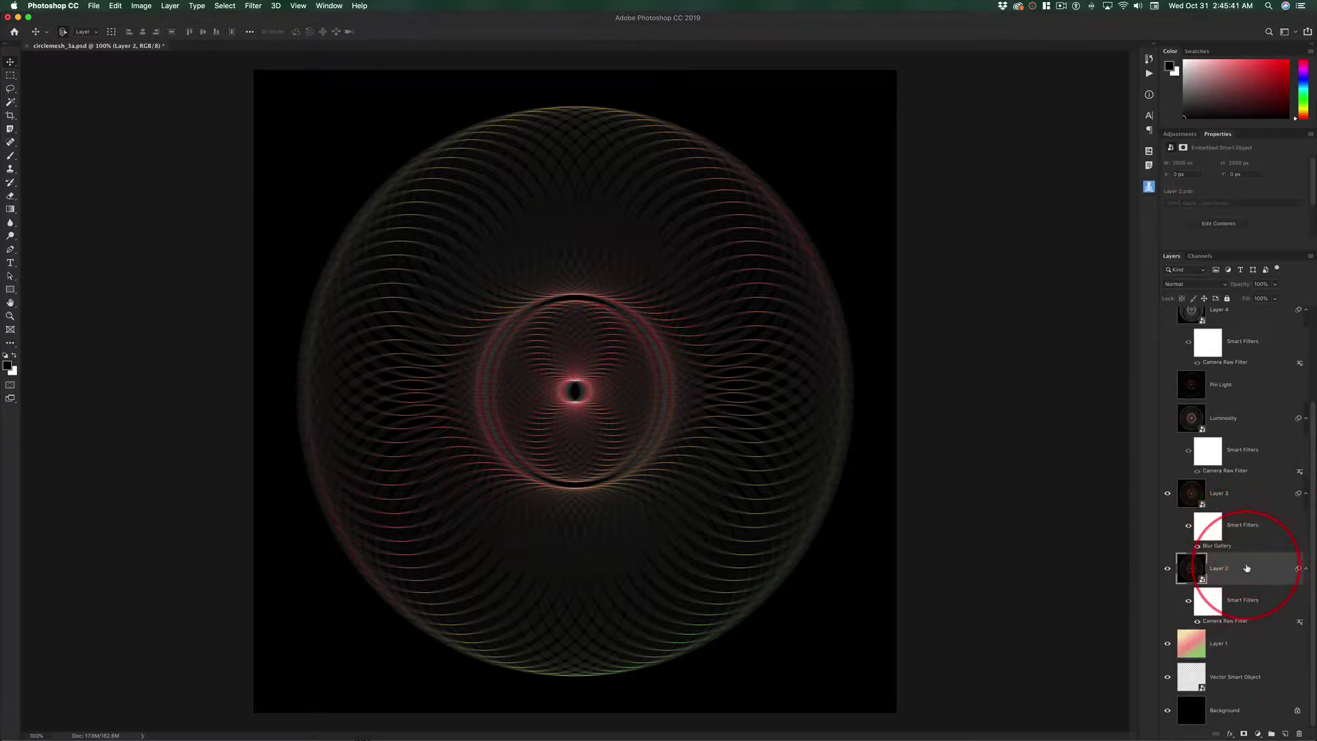
left_click(1231, 494)
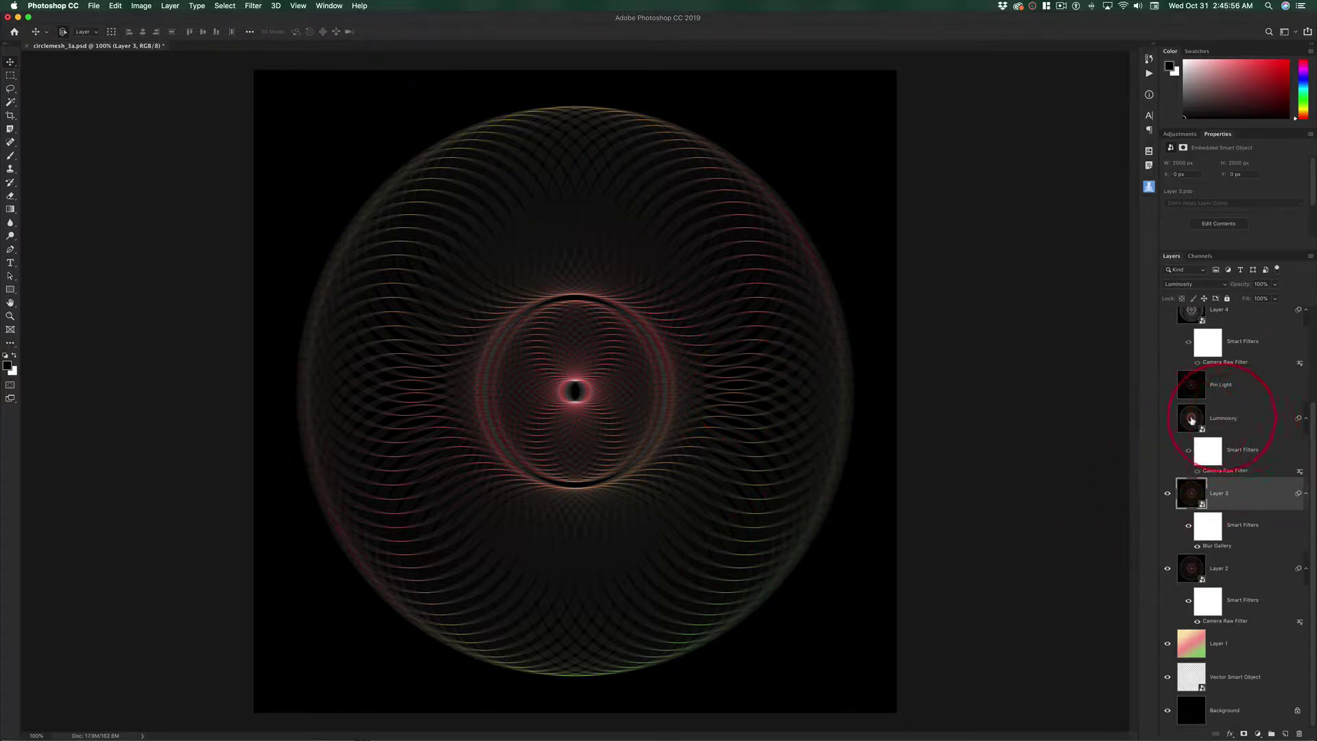
Step: Show the Luminosity and Pin Light layers, selecting each one to check its blend mode
left_click(1166, 418)
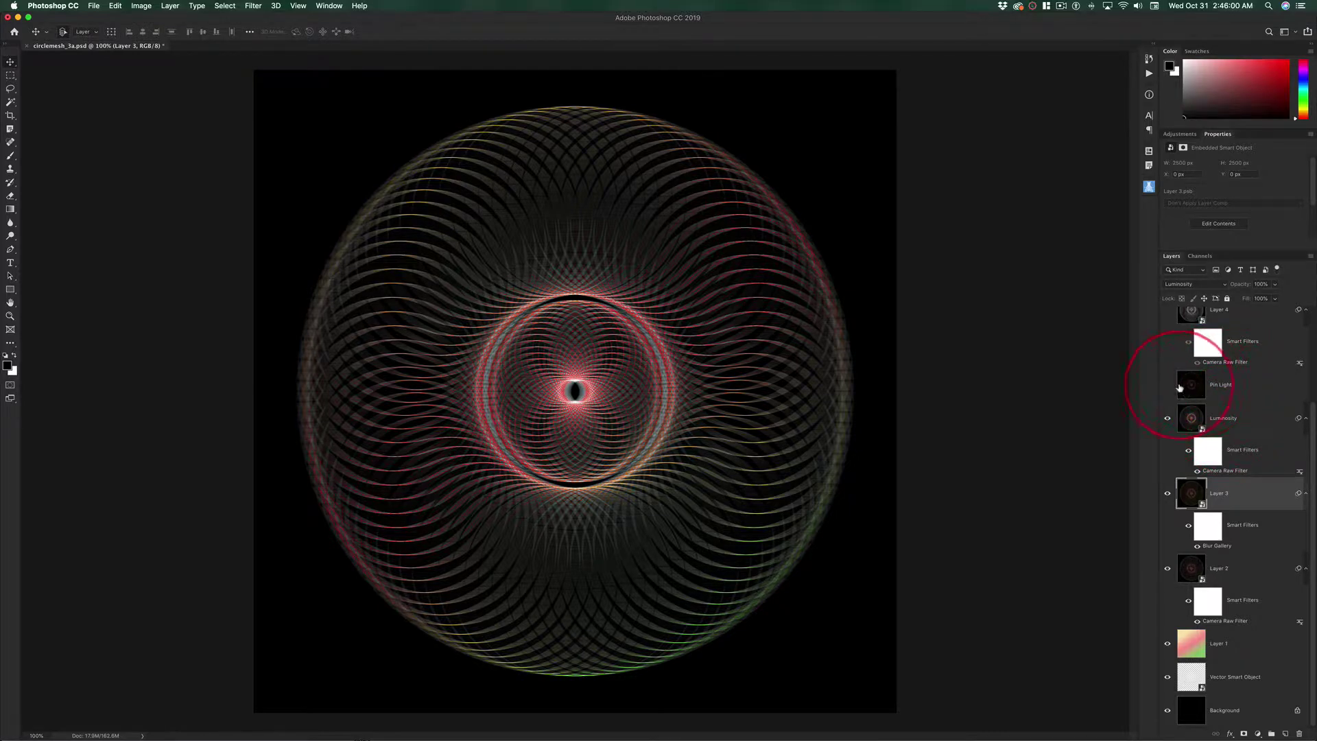
left_click(1245, 418)
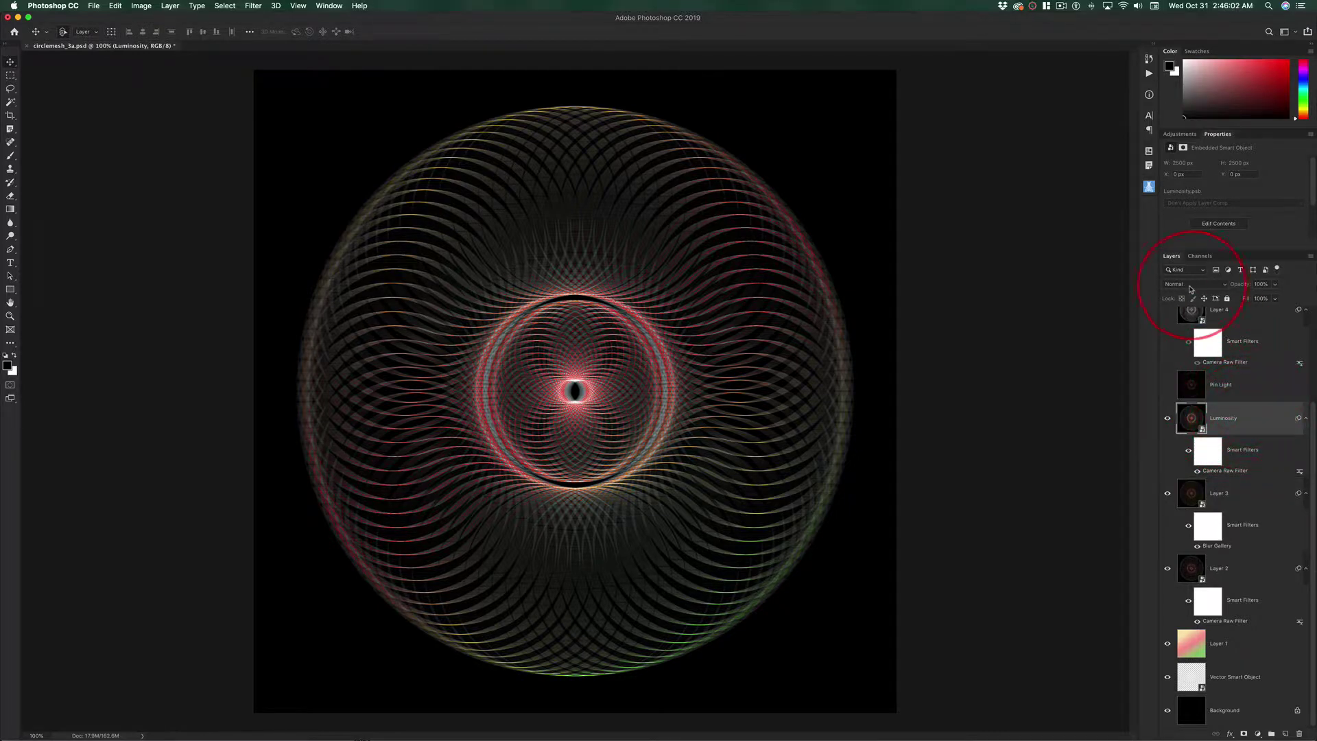
left_click(1169, 387)
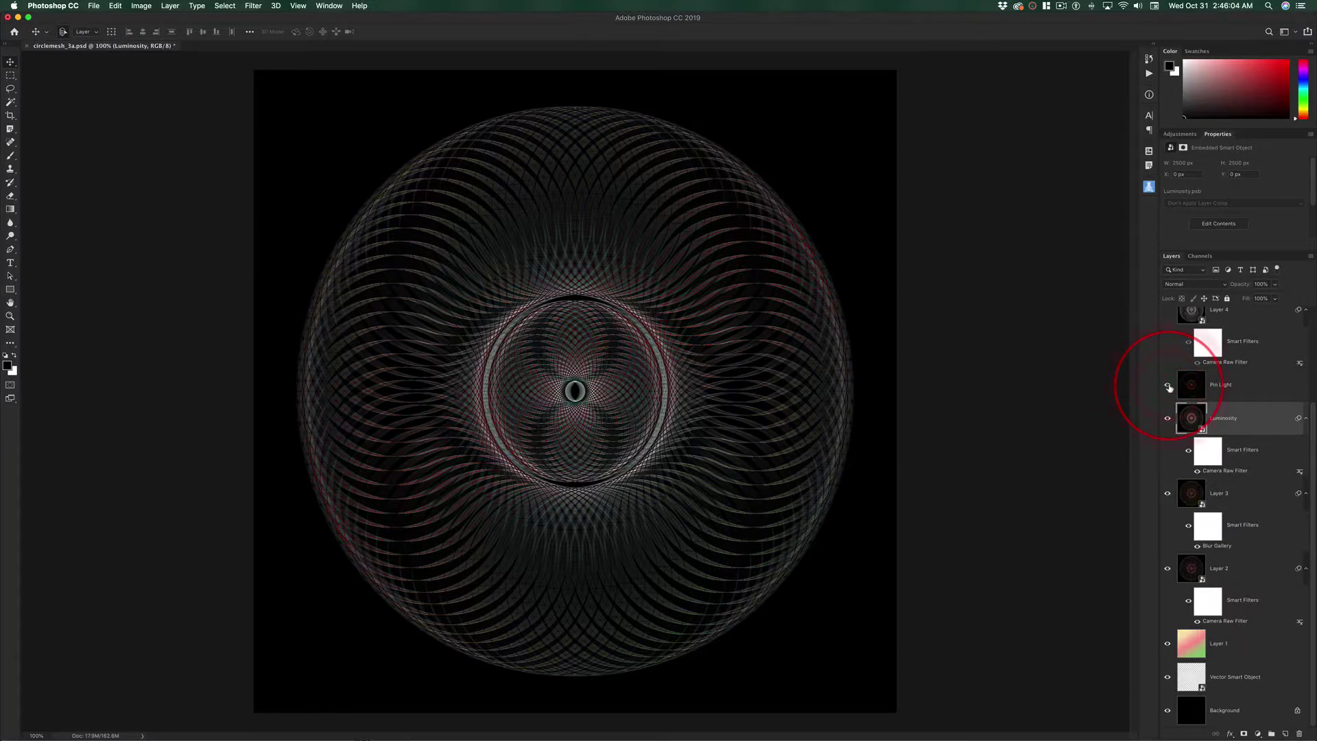
left_click(1230, 389)
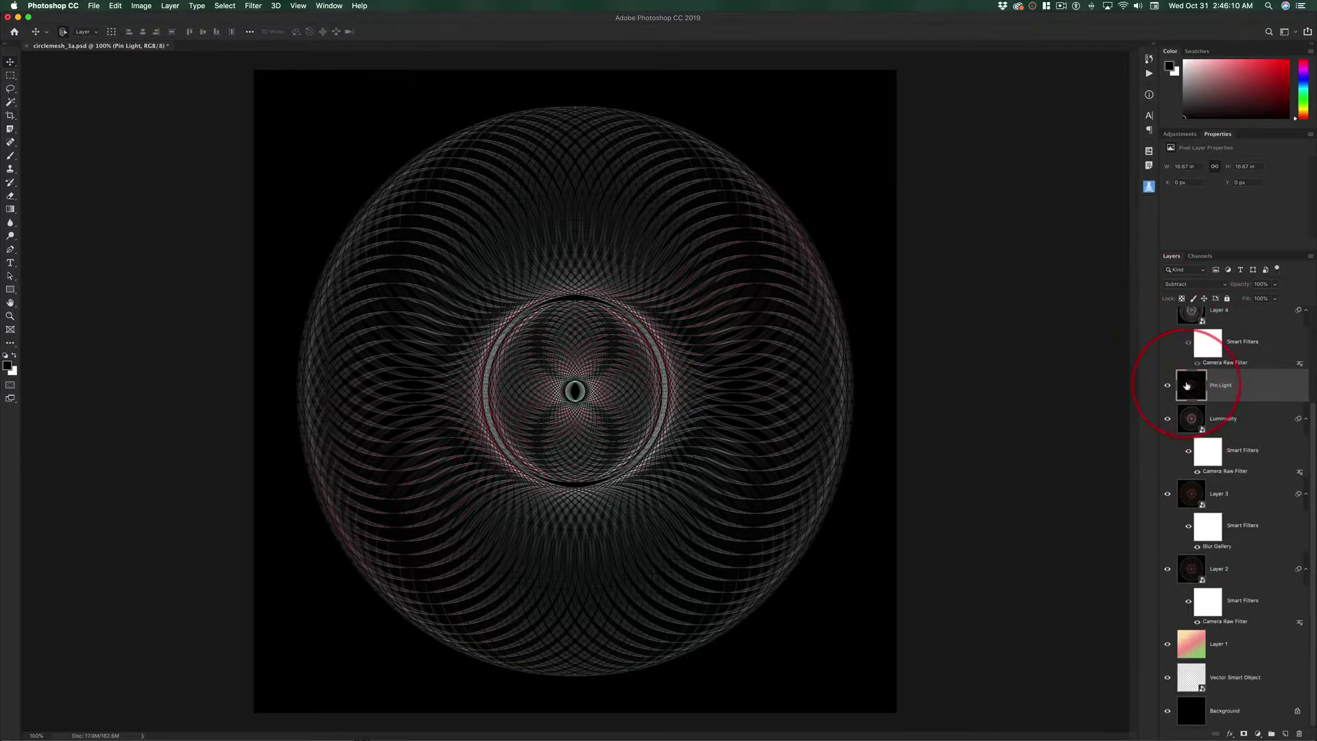
Step: Show Layer 4 with its Camera Raw Filter above the Pin Light layer and select it
scroll(1280, 423, "up", 3)
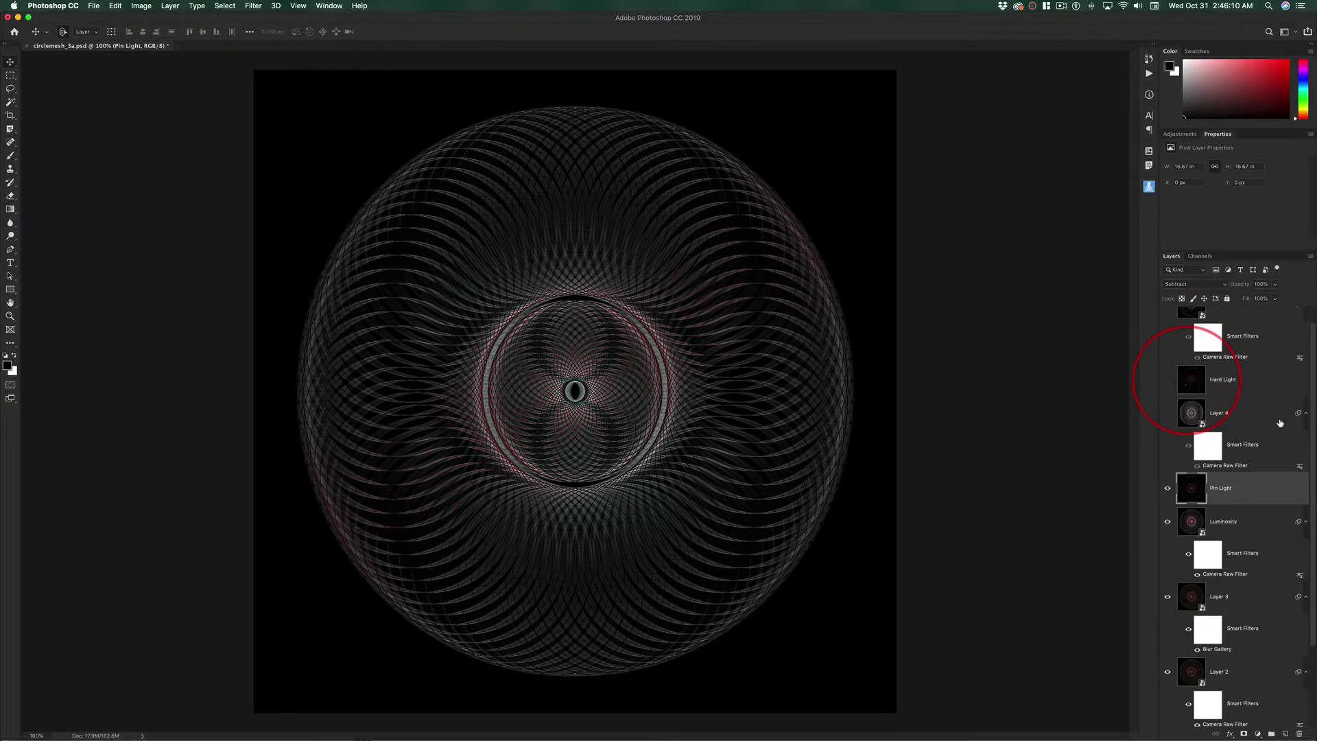
left_click(1166, 414)
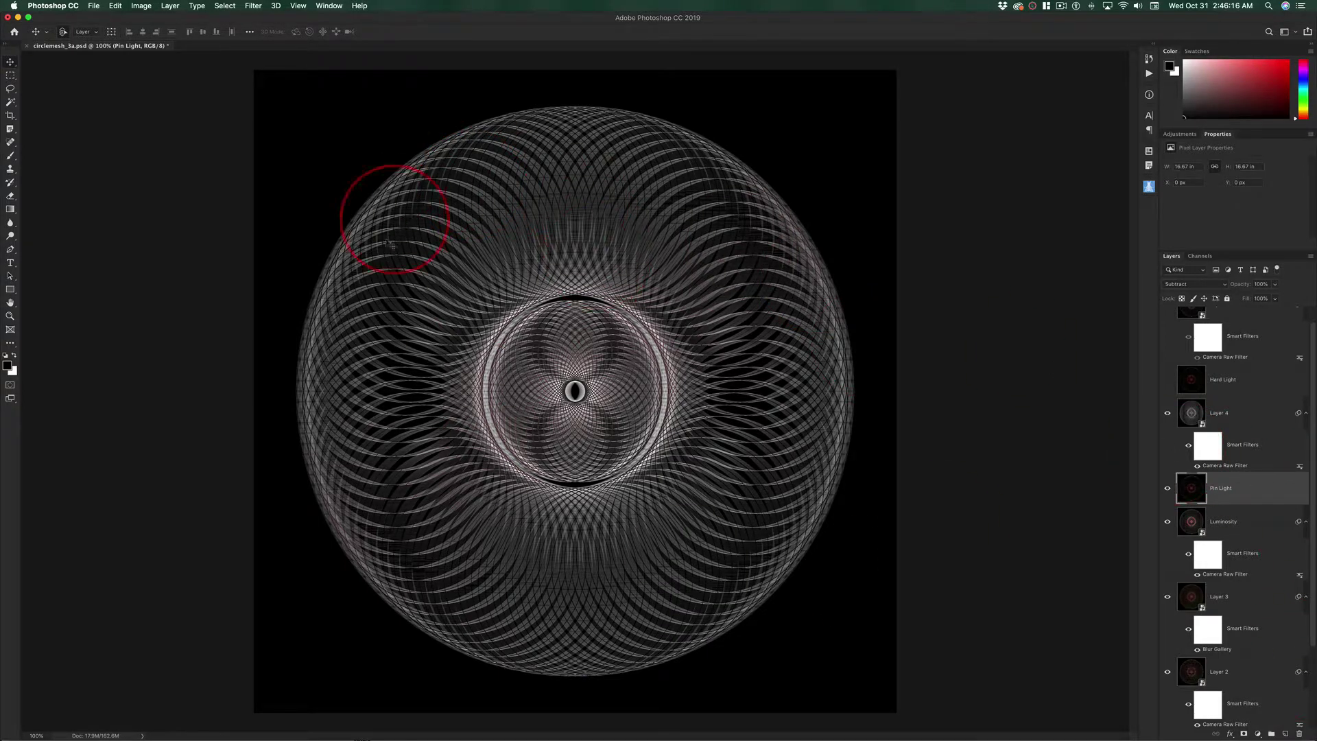
left_click(1232, 413)
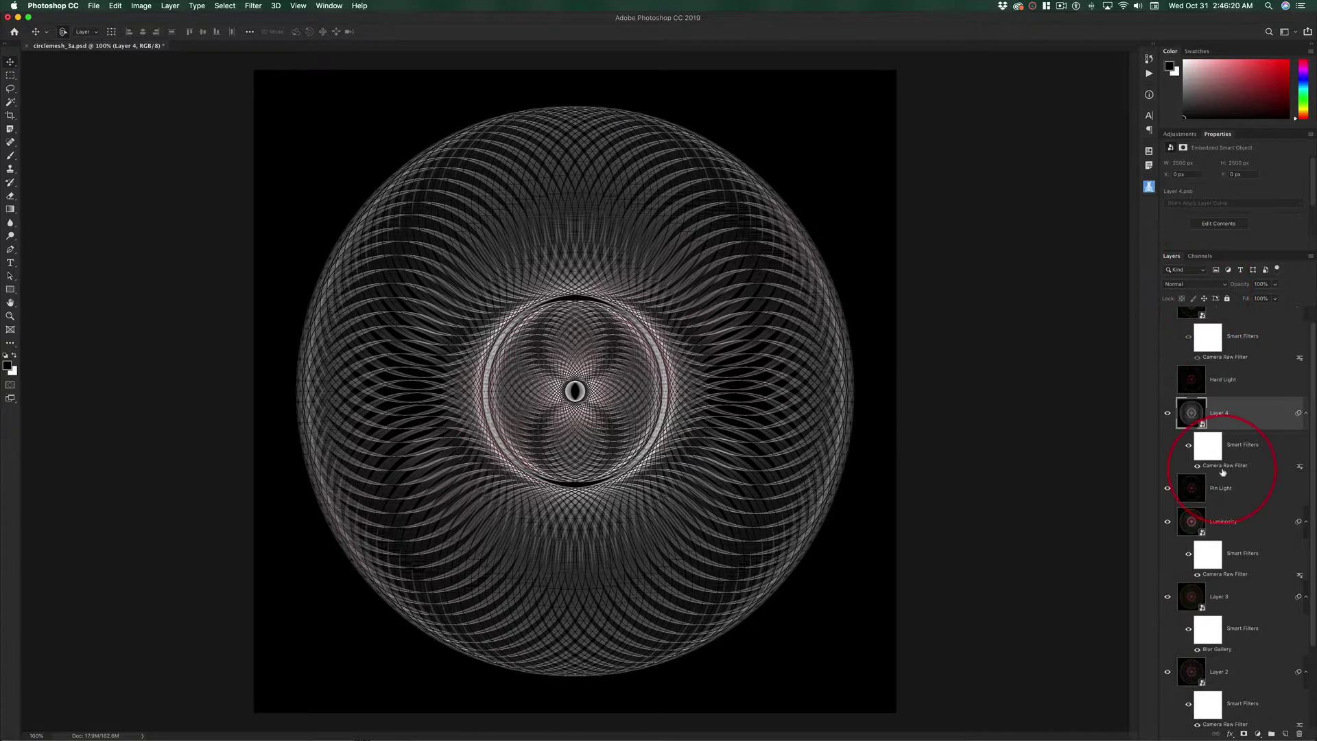
Step: Show the Hard Light layer and Layer 5 above Layer 4, ending with Layer 5 selected
scroll(1225, 468, "up", 2)
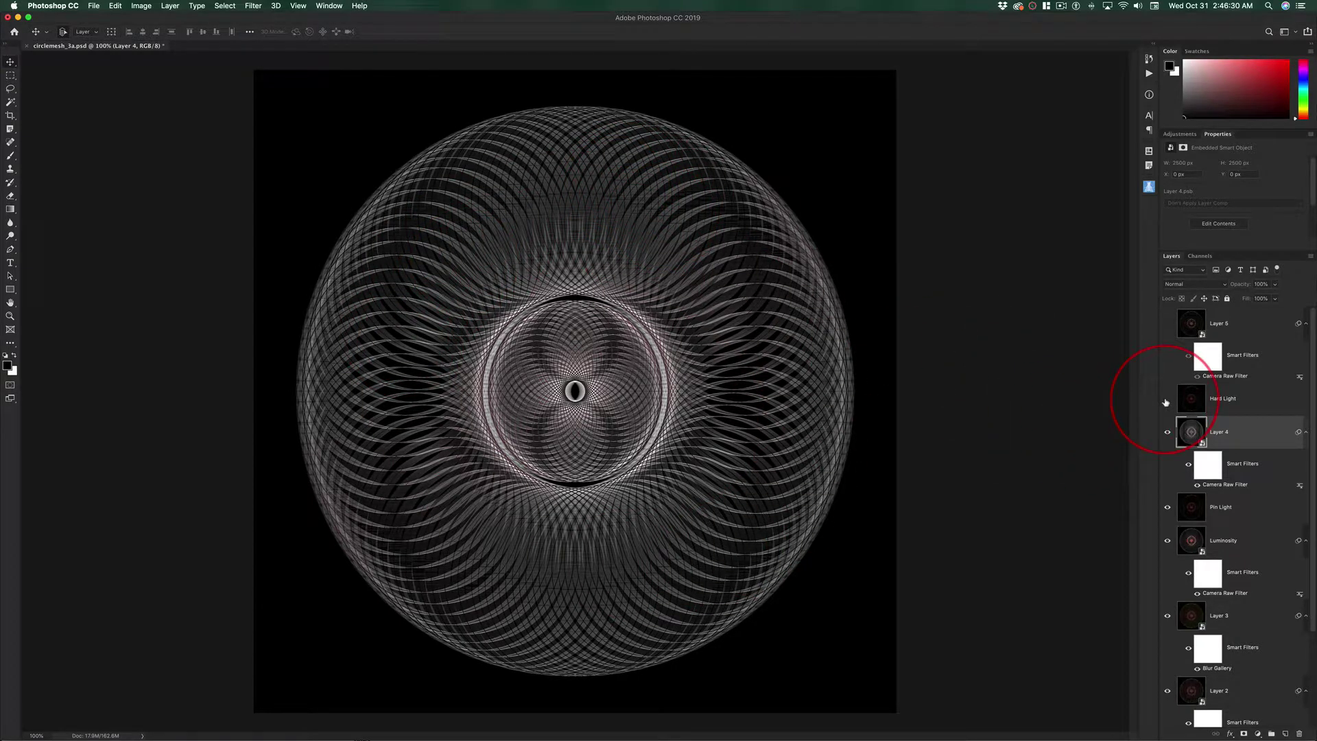
left_click(1166, 400)
left_click(1229, 400)
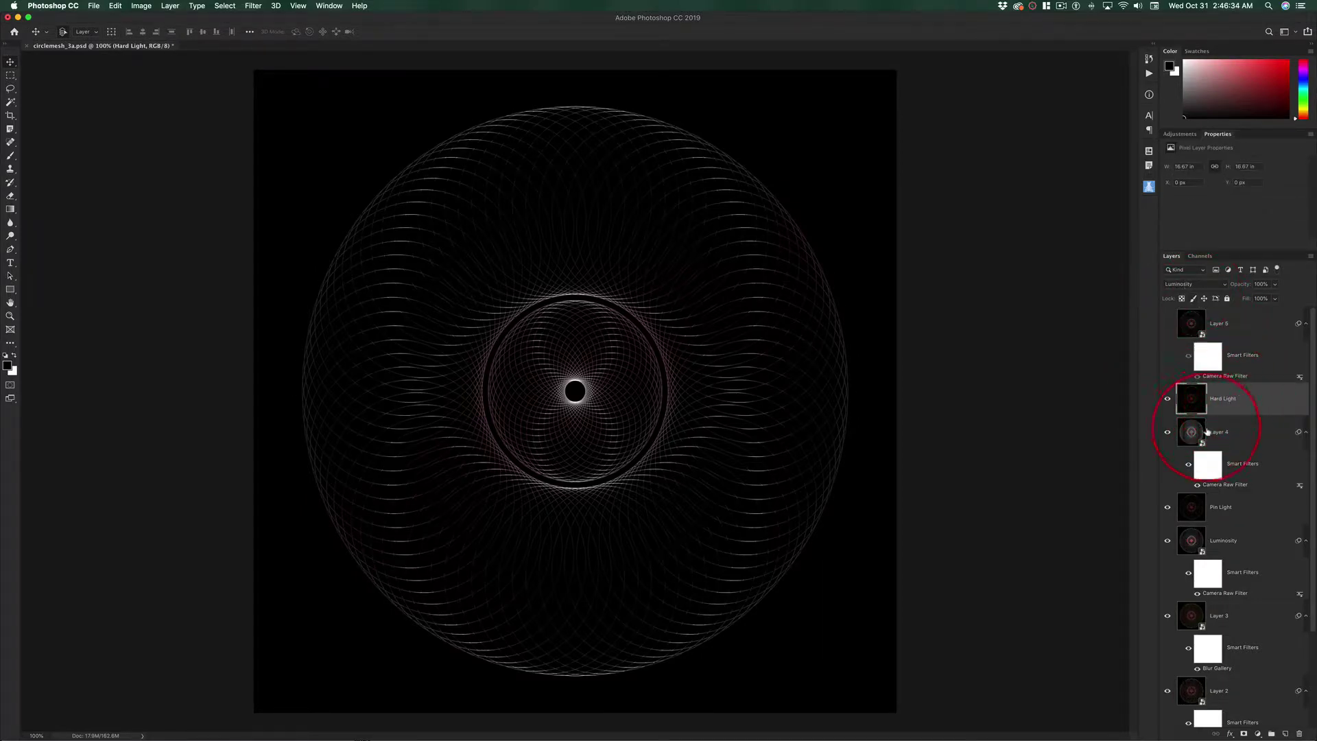
left_click(1228, 433)
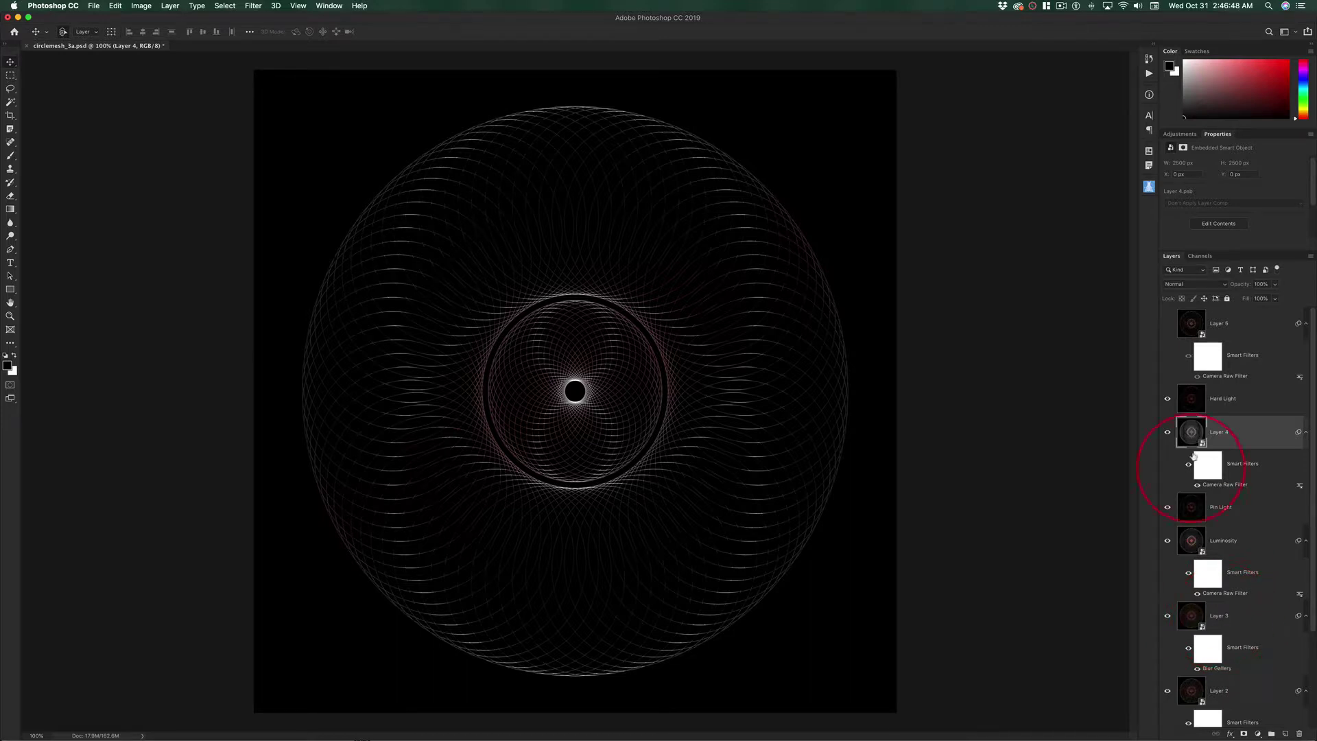
left_click(1232, 400)
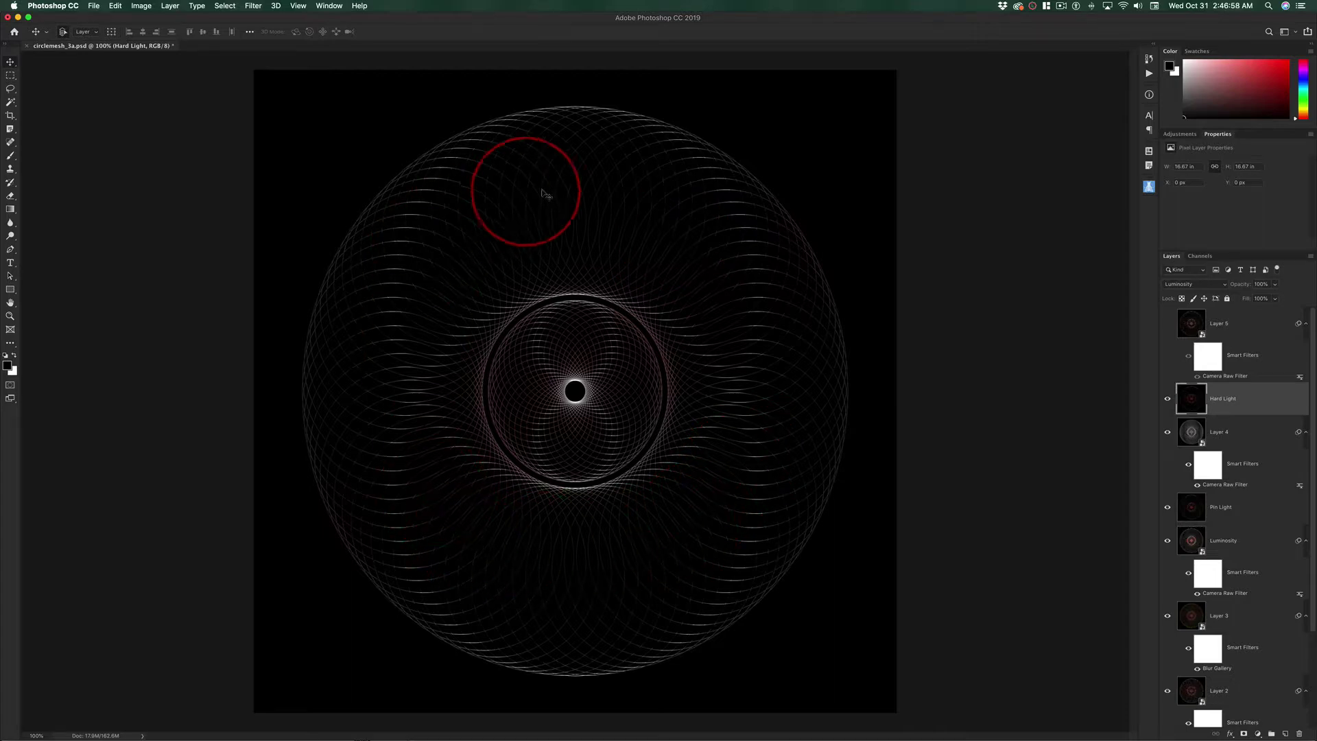
left_click(1166, 323)
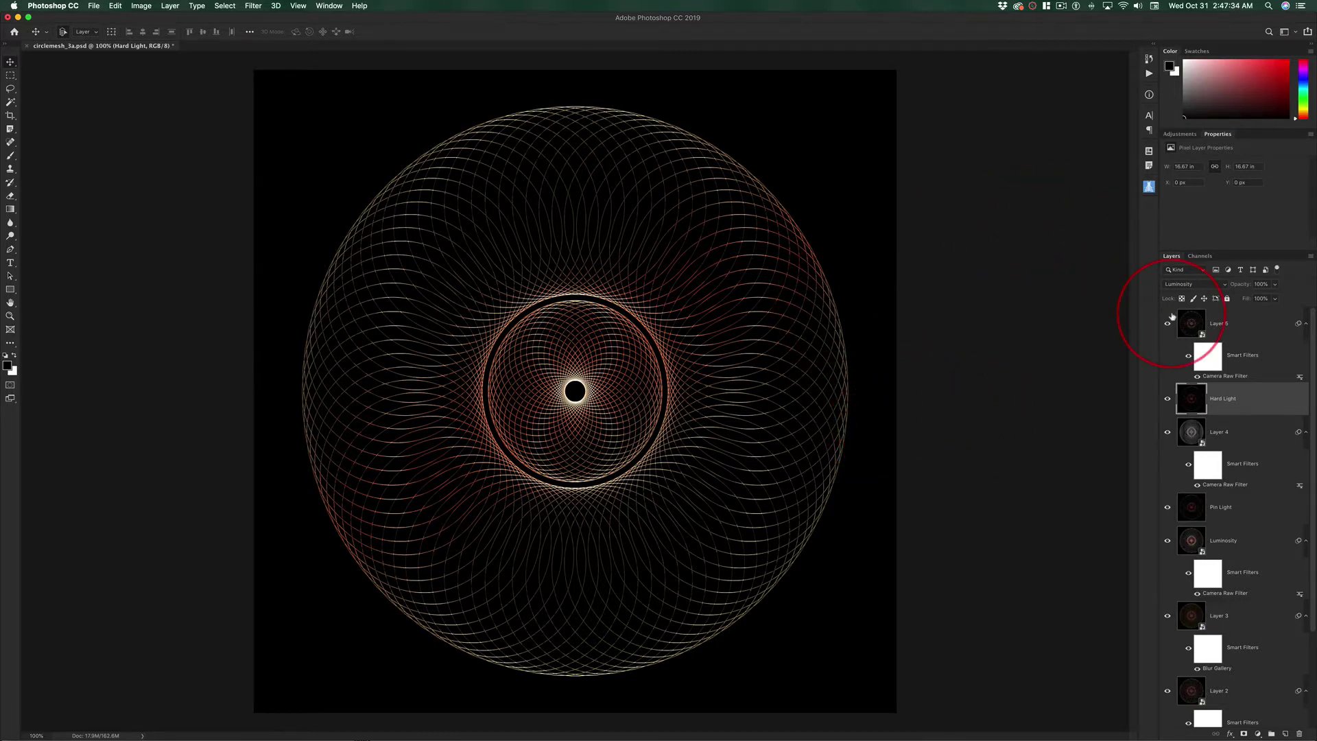
left_click(1255, 328)
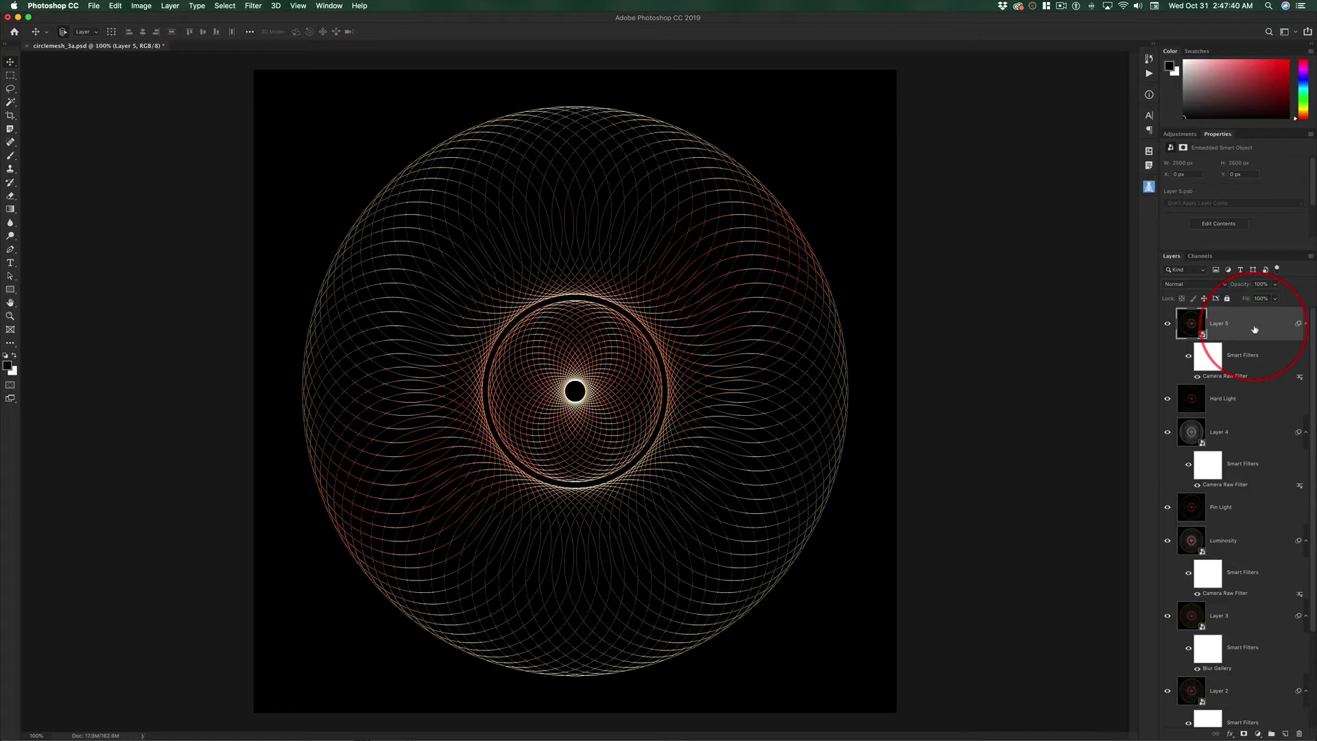